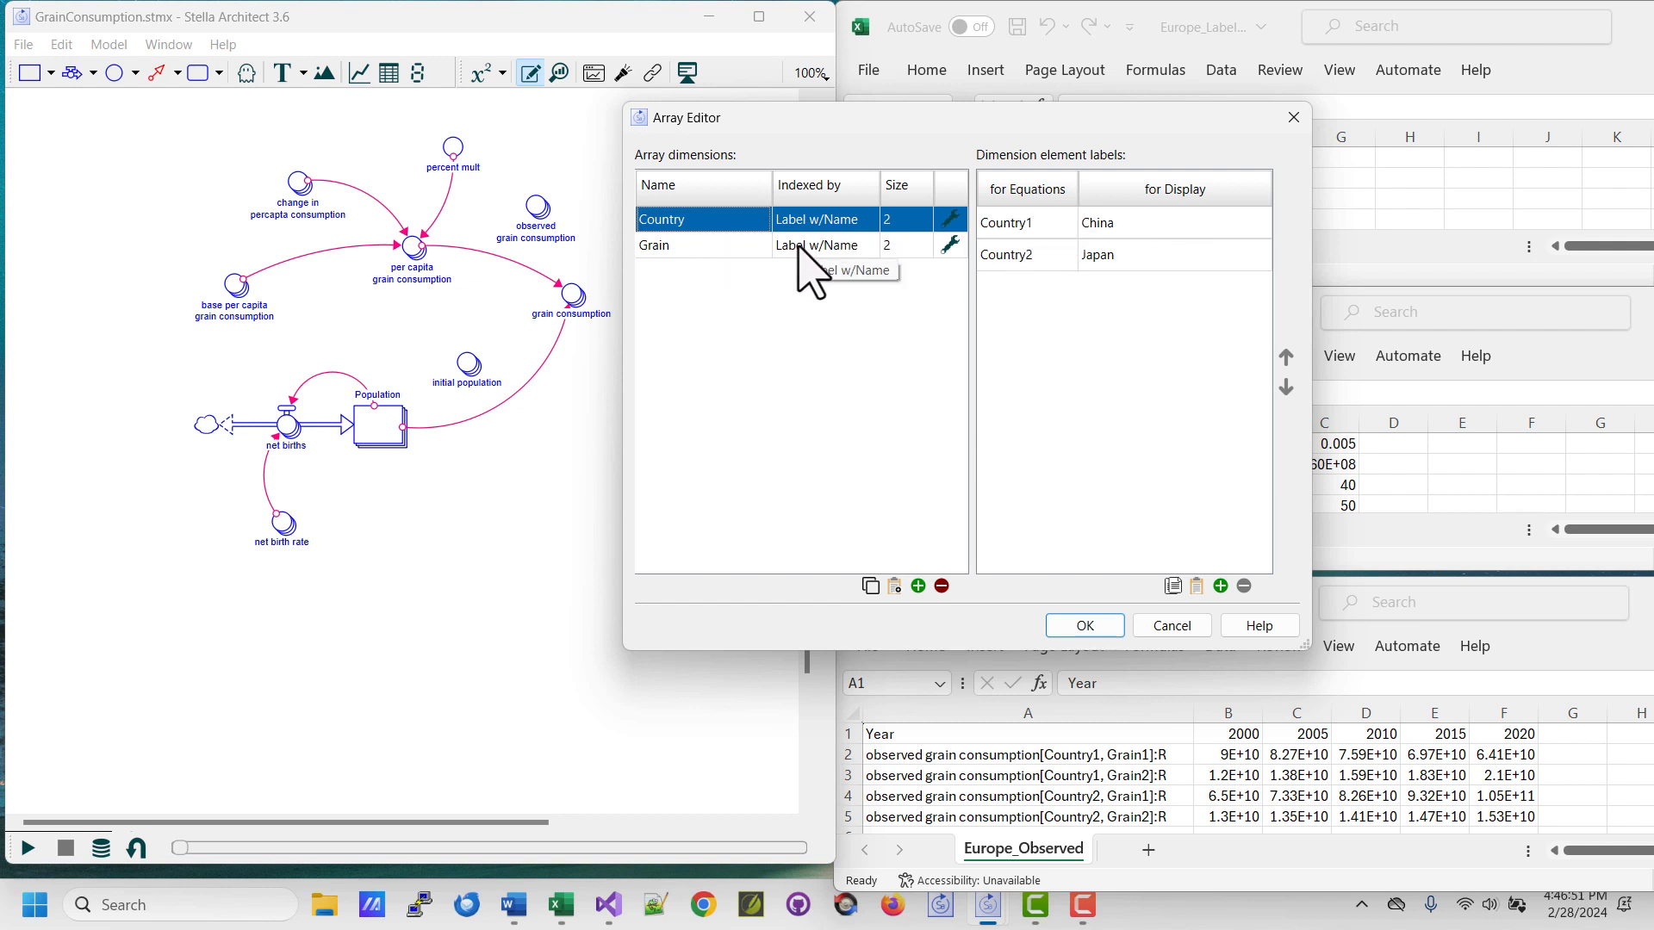
# Examine the Grain dimension's element labels in the Array Editor and close the editor.
pyautogui.click(751, 248)
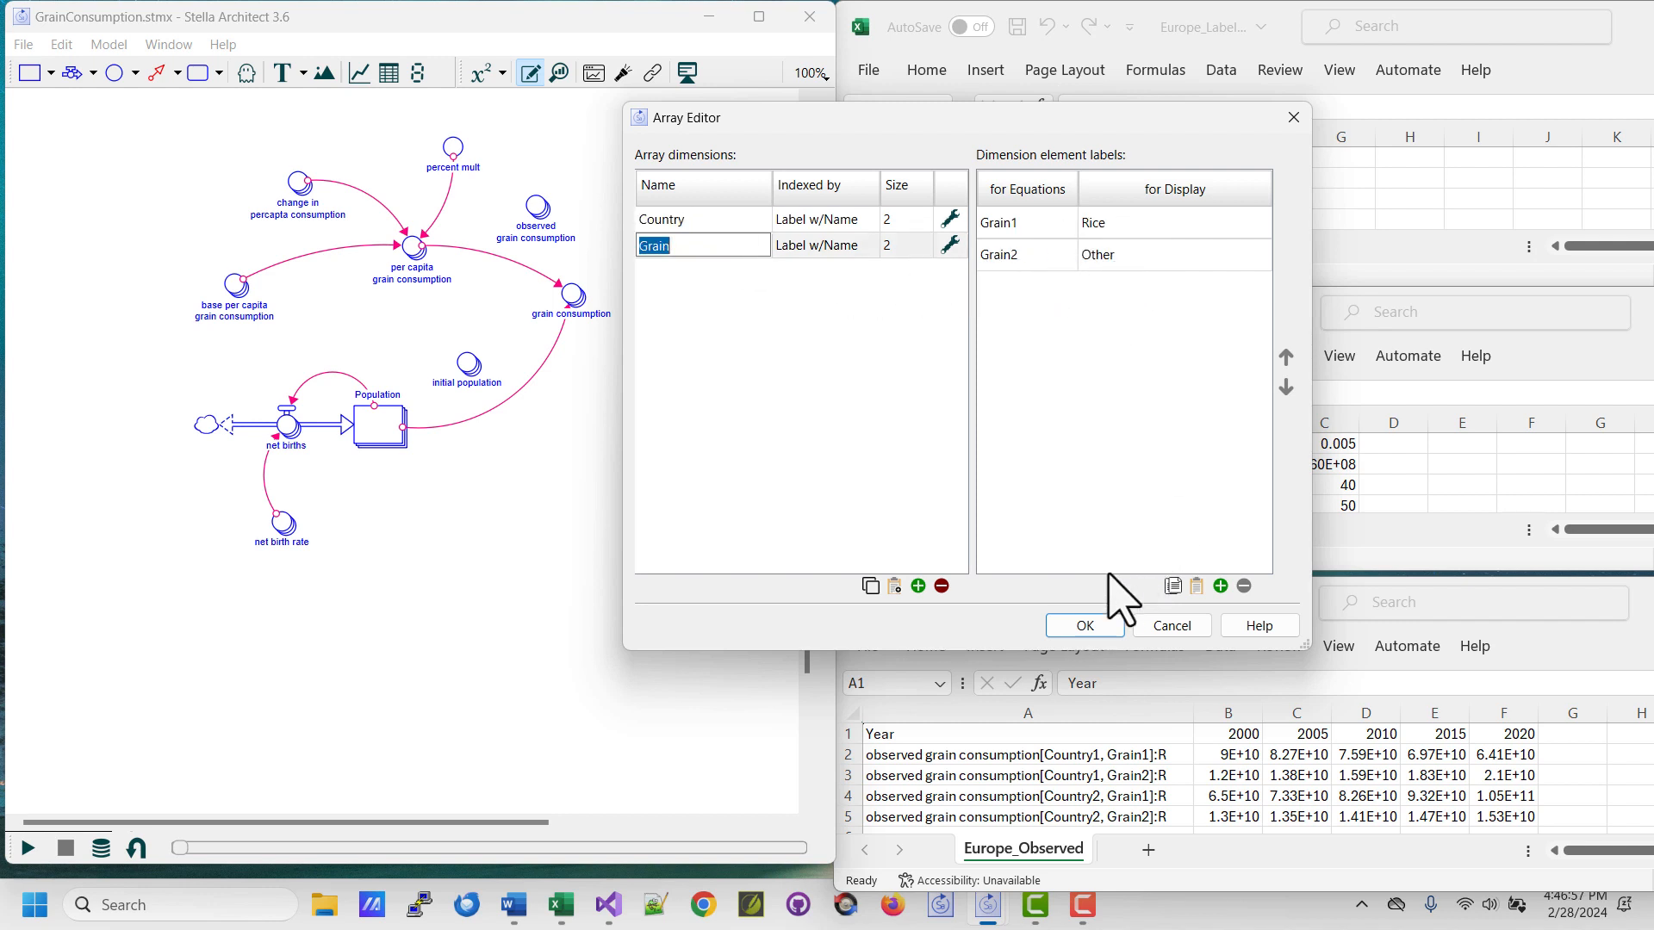
pyautogui.click(1085, 627)
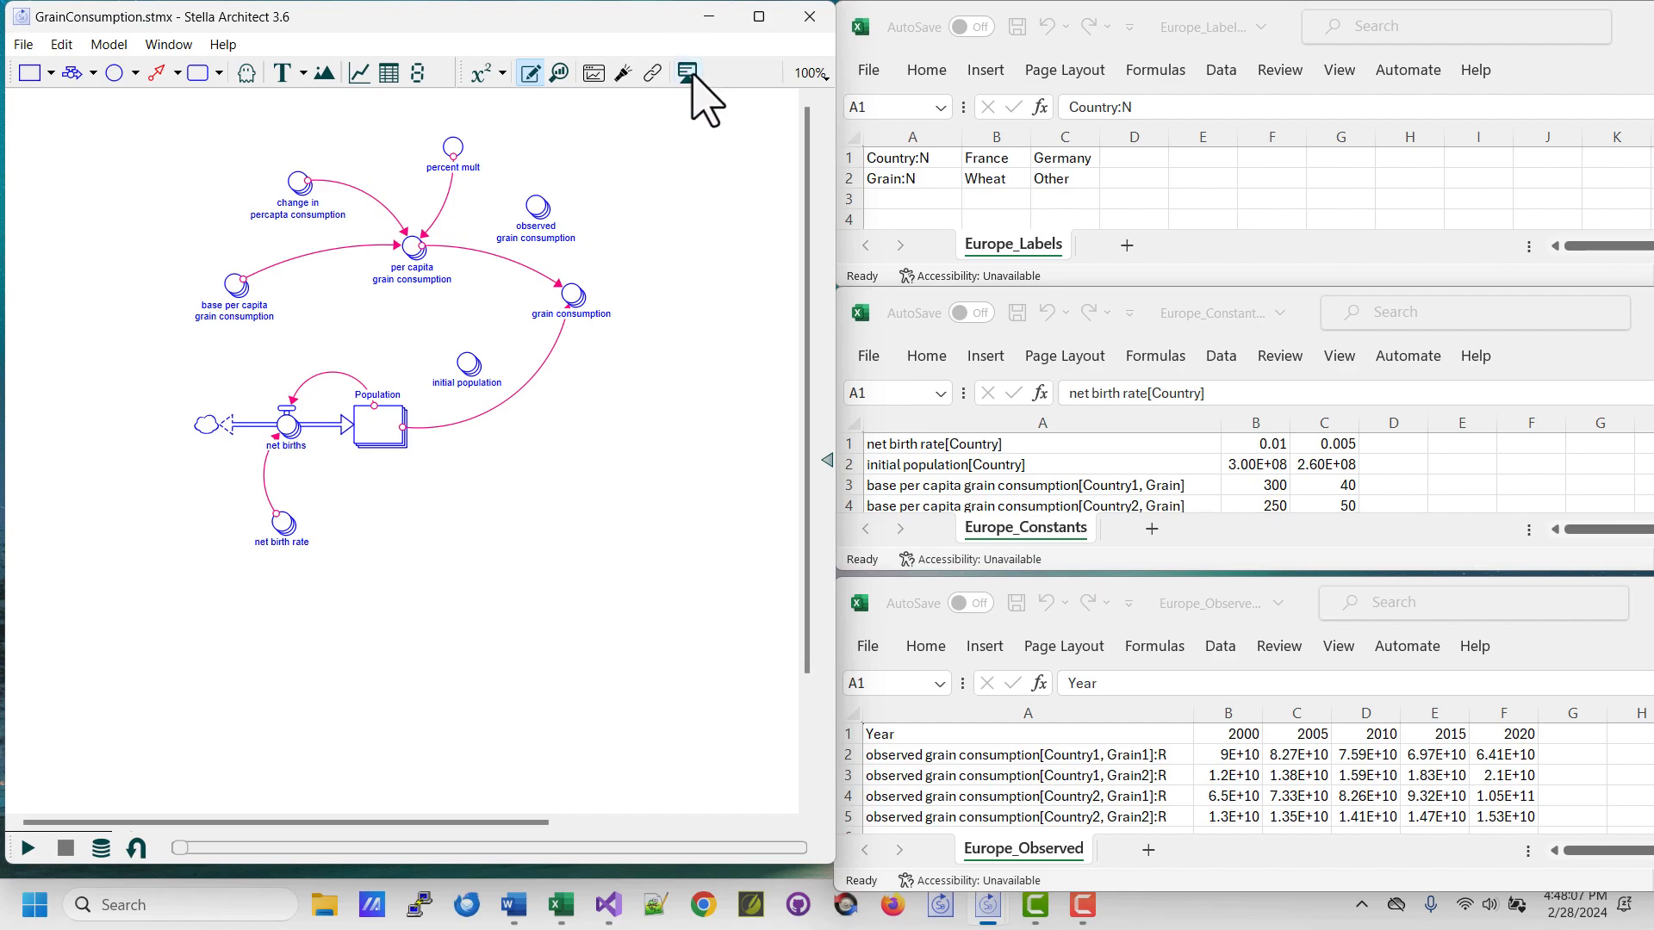
# In the model's interface, add an Import Data action that reads from Europe_Constants.csv to the Load Europe button, after Stop Stella Live.
pyautogui.click(688, 73)
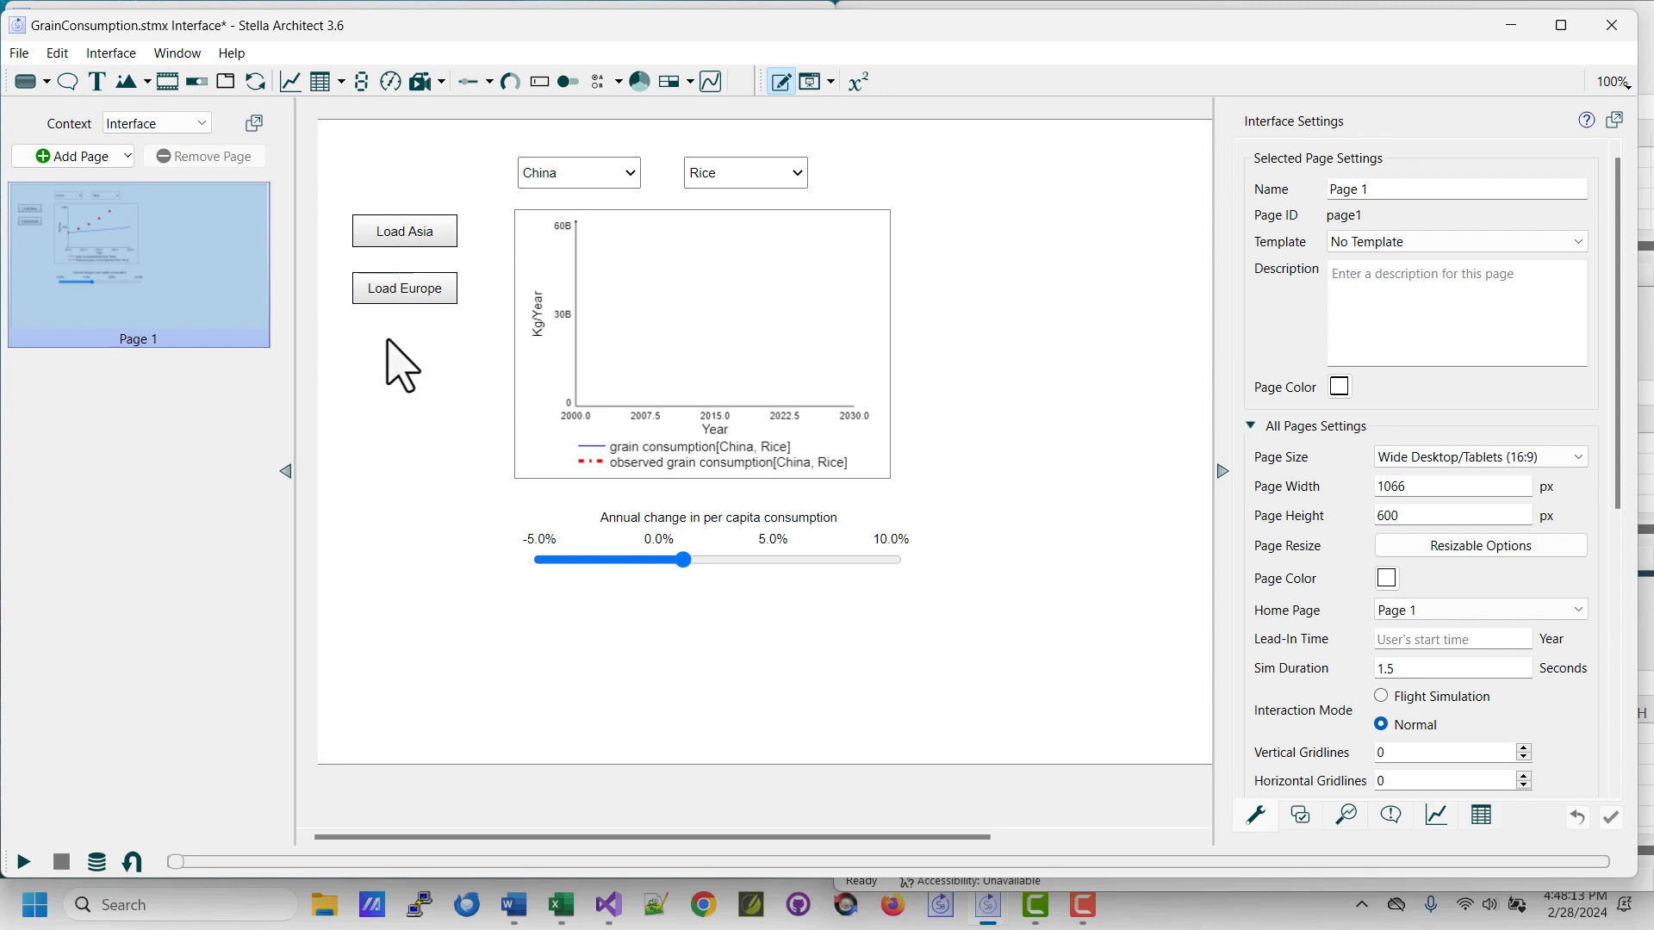
pyautogui.click(404, 293)
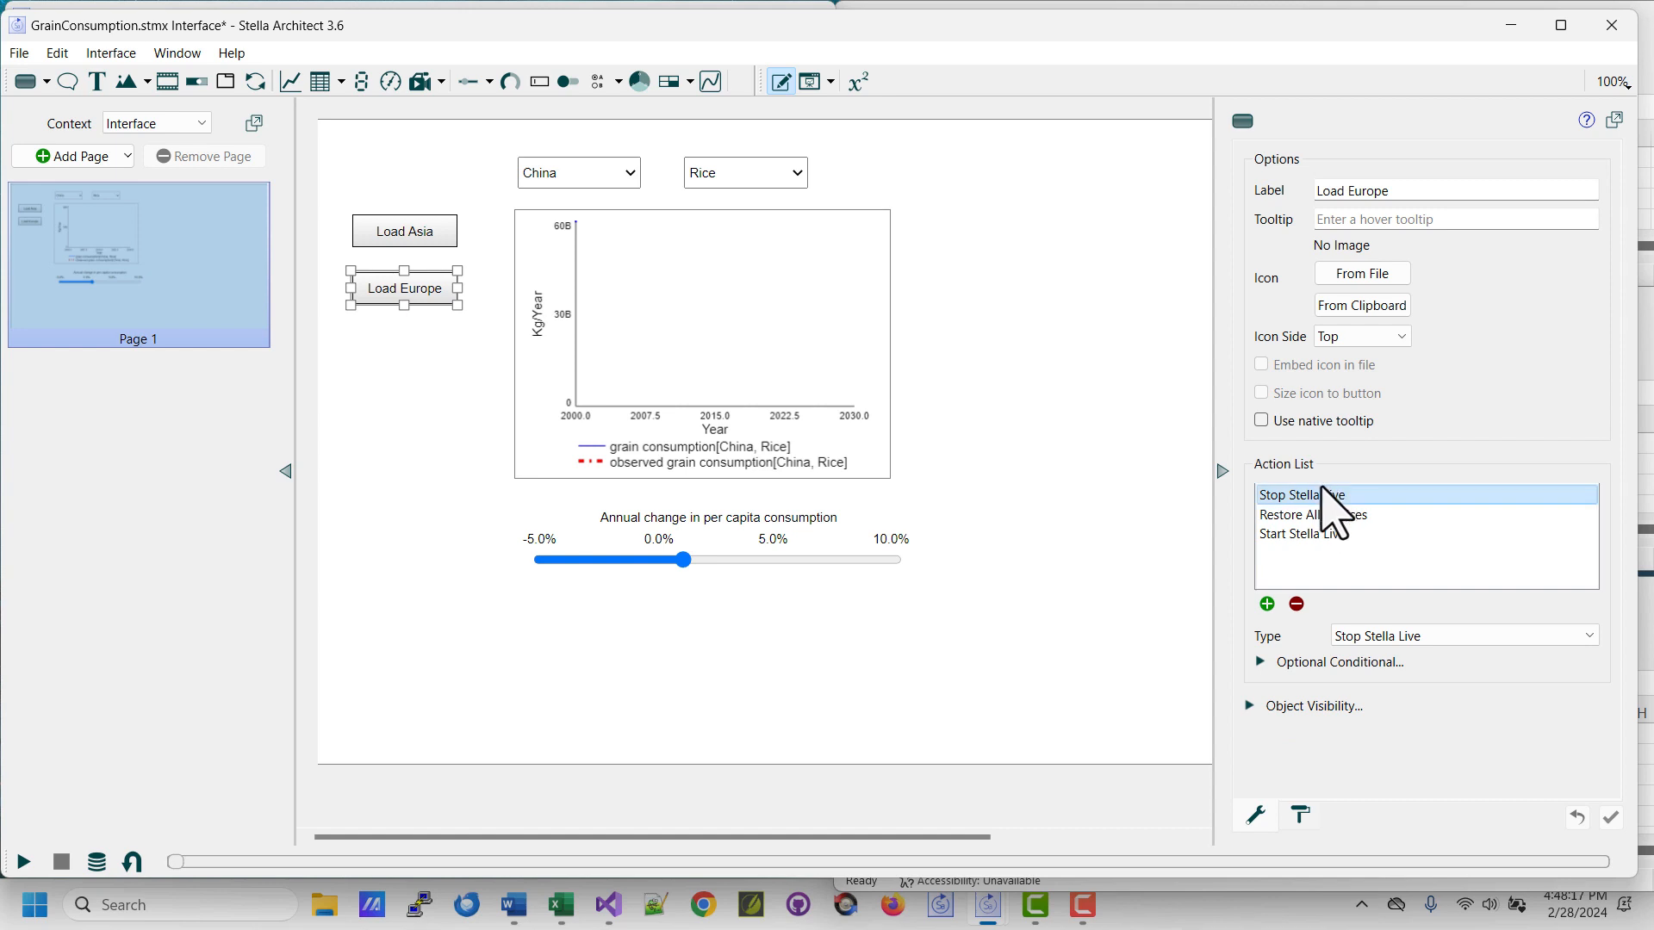
pyautogui.click(1266, 605)
pyautogui.click(1361, 639)
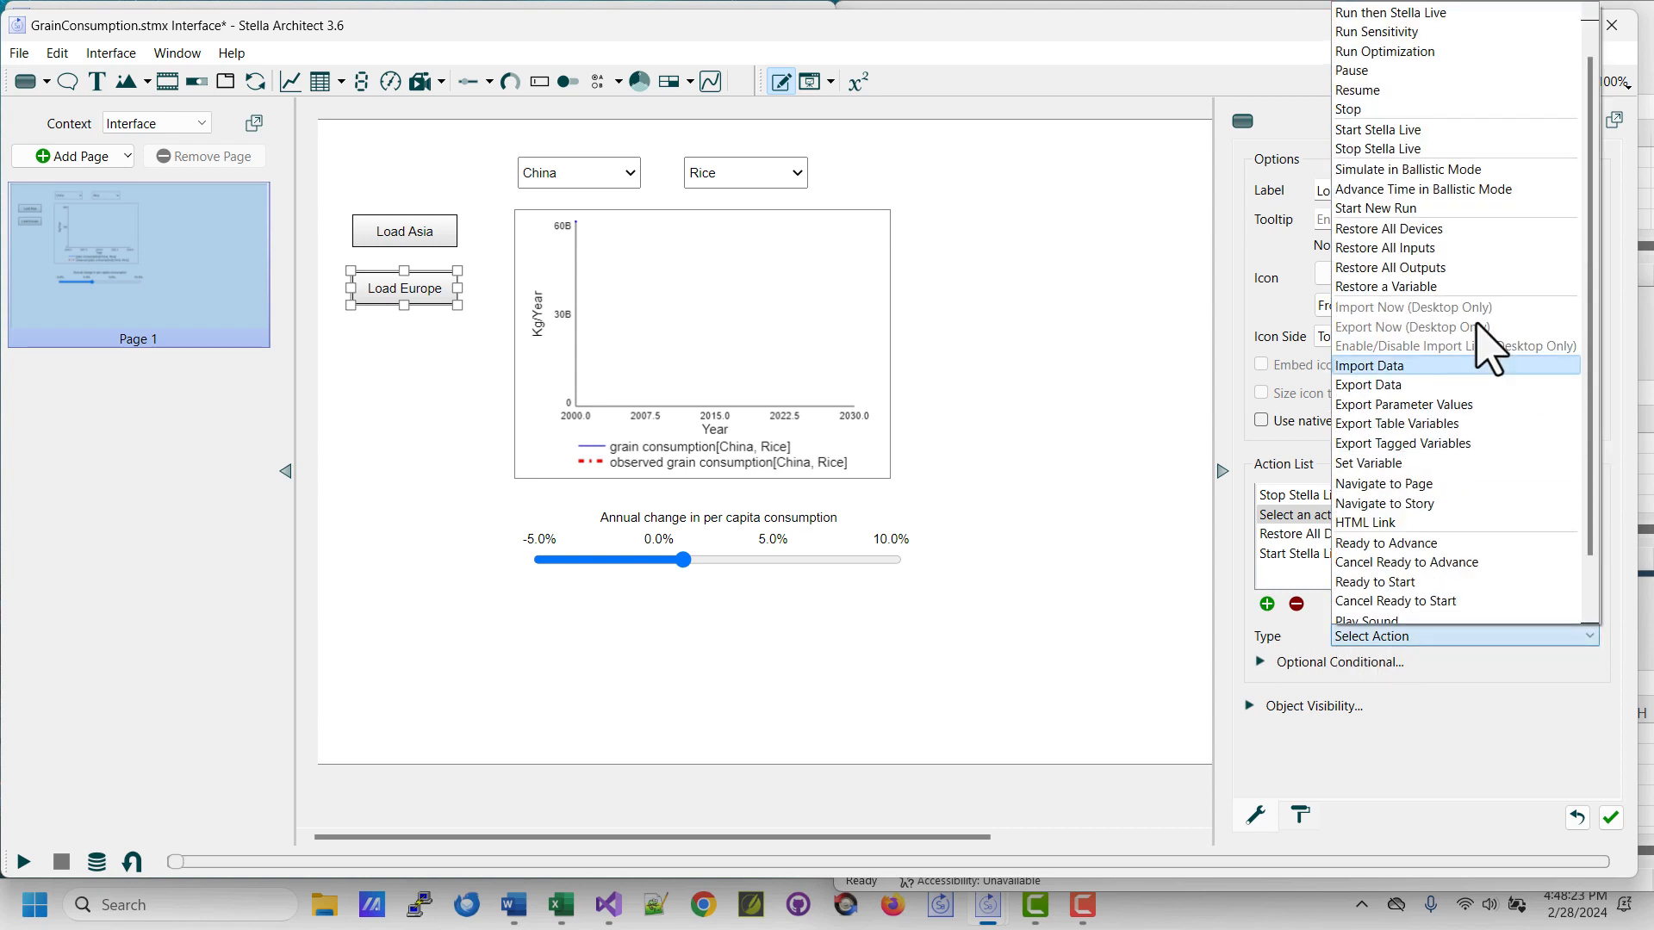
pyautogui.click(1434, 366)
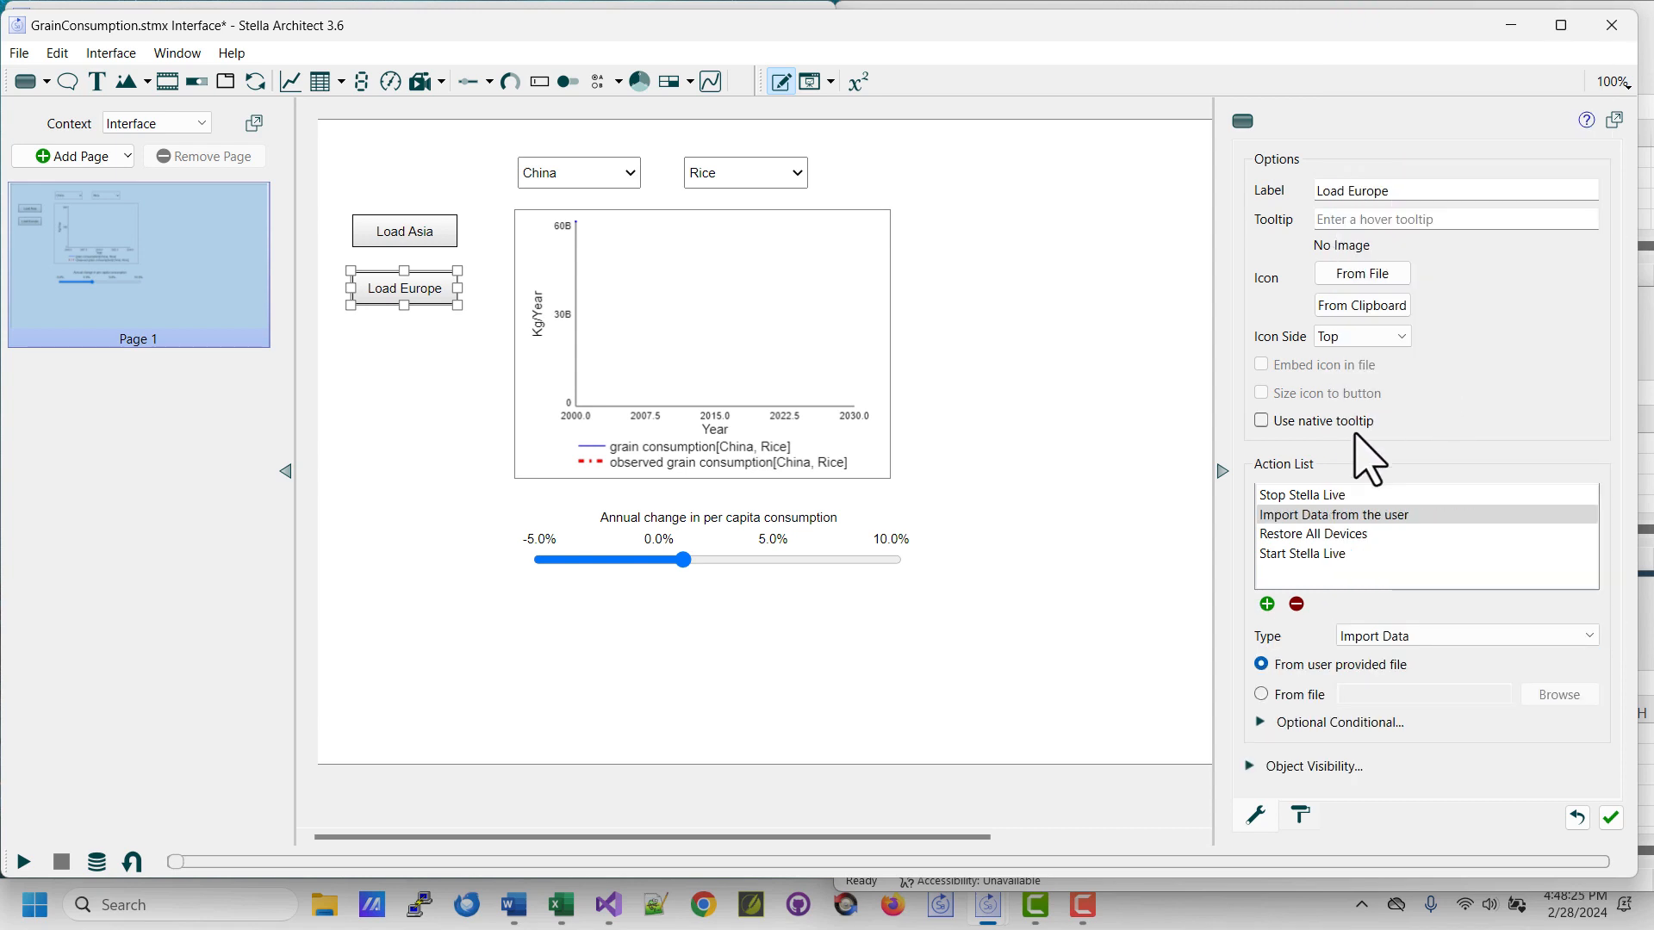
pyautogui.click(1278, 701)
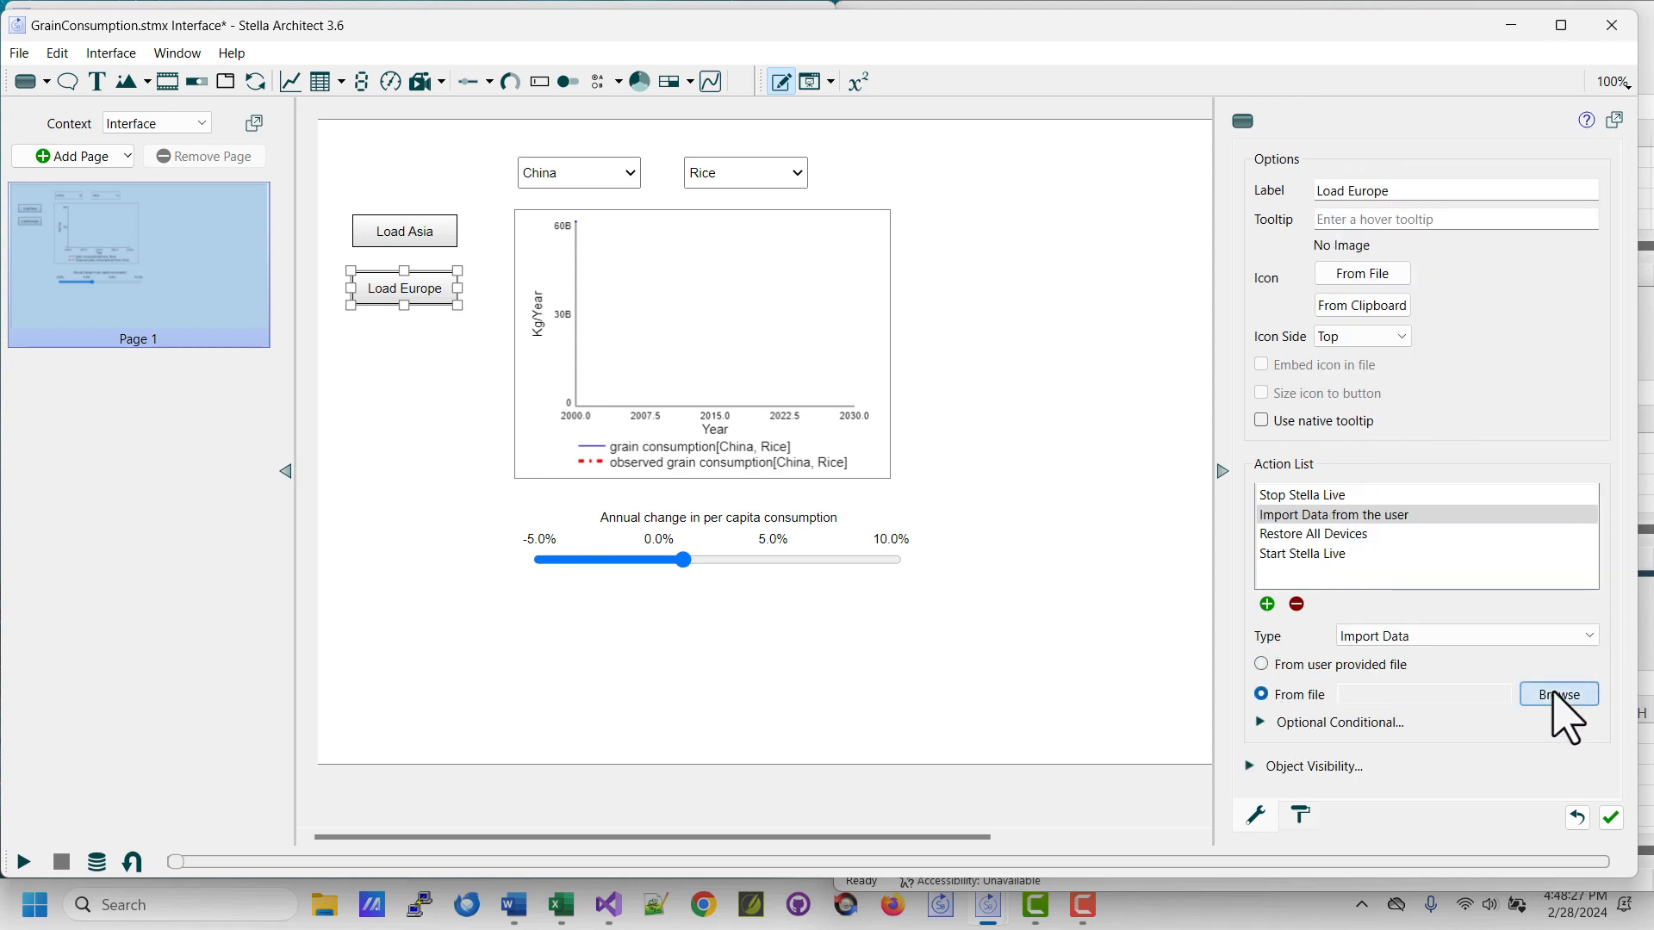
pyautogui.click(1559, 695)
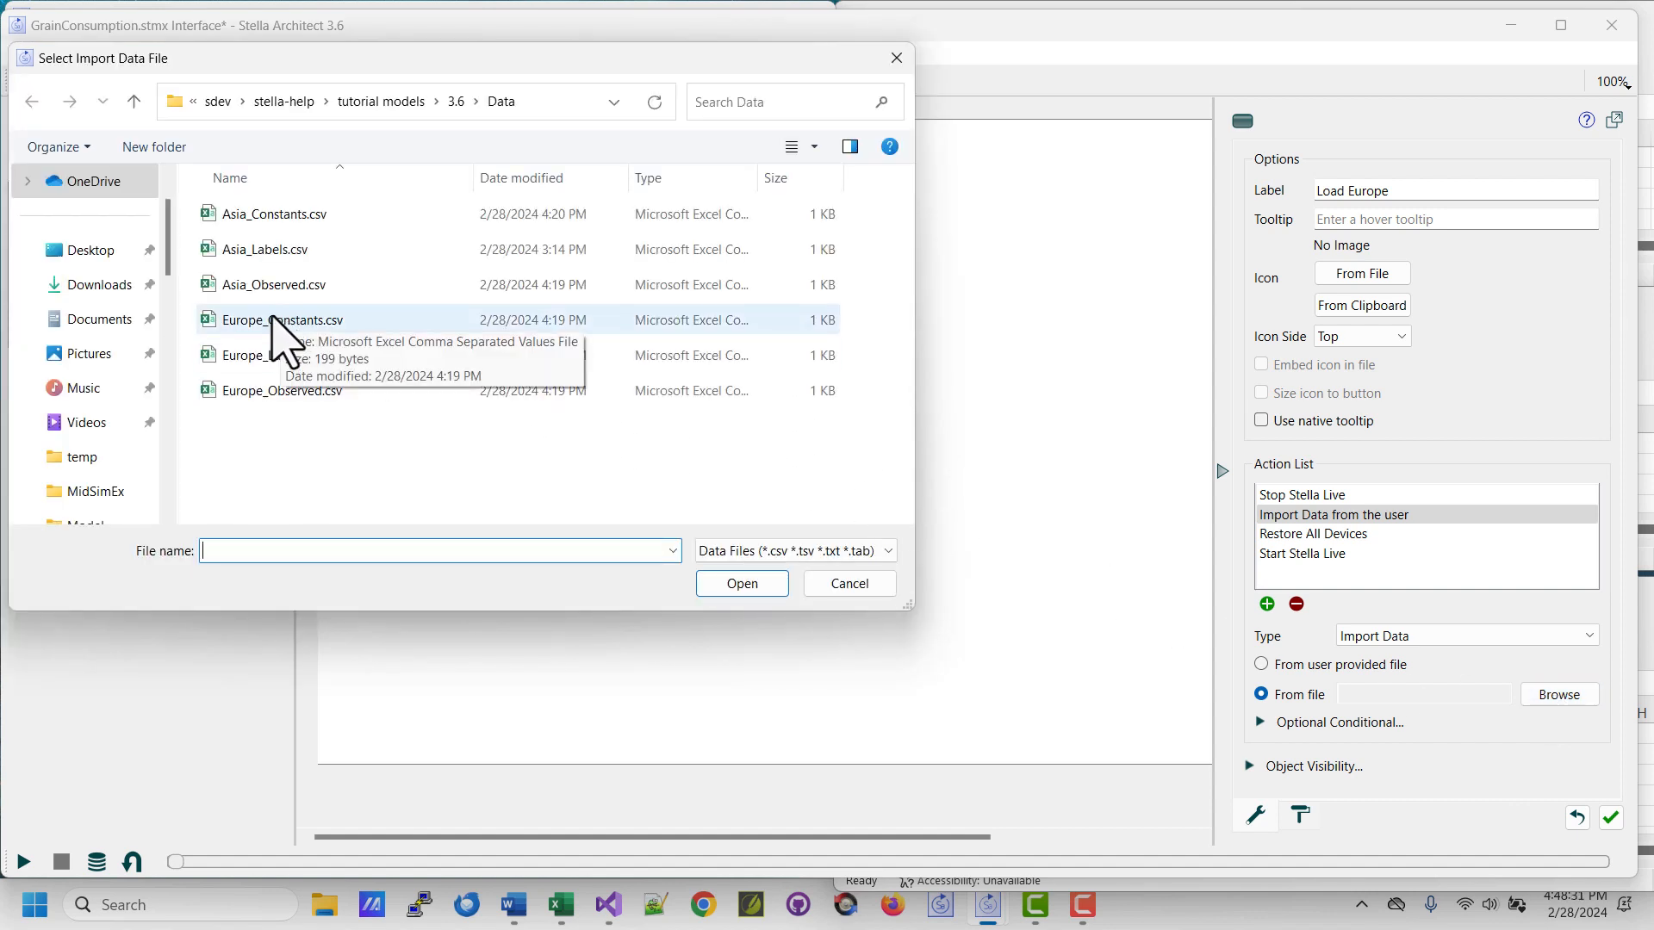
pyautogui.click(281, 327)
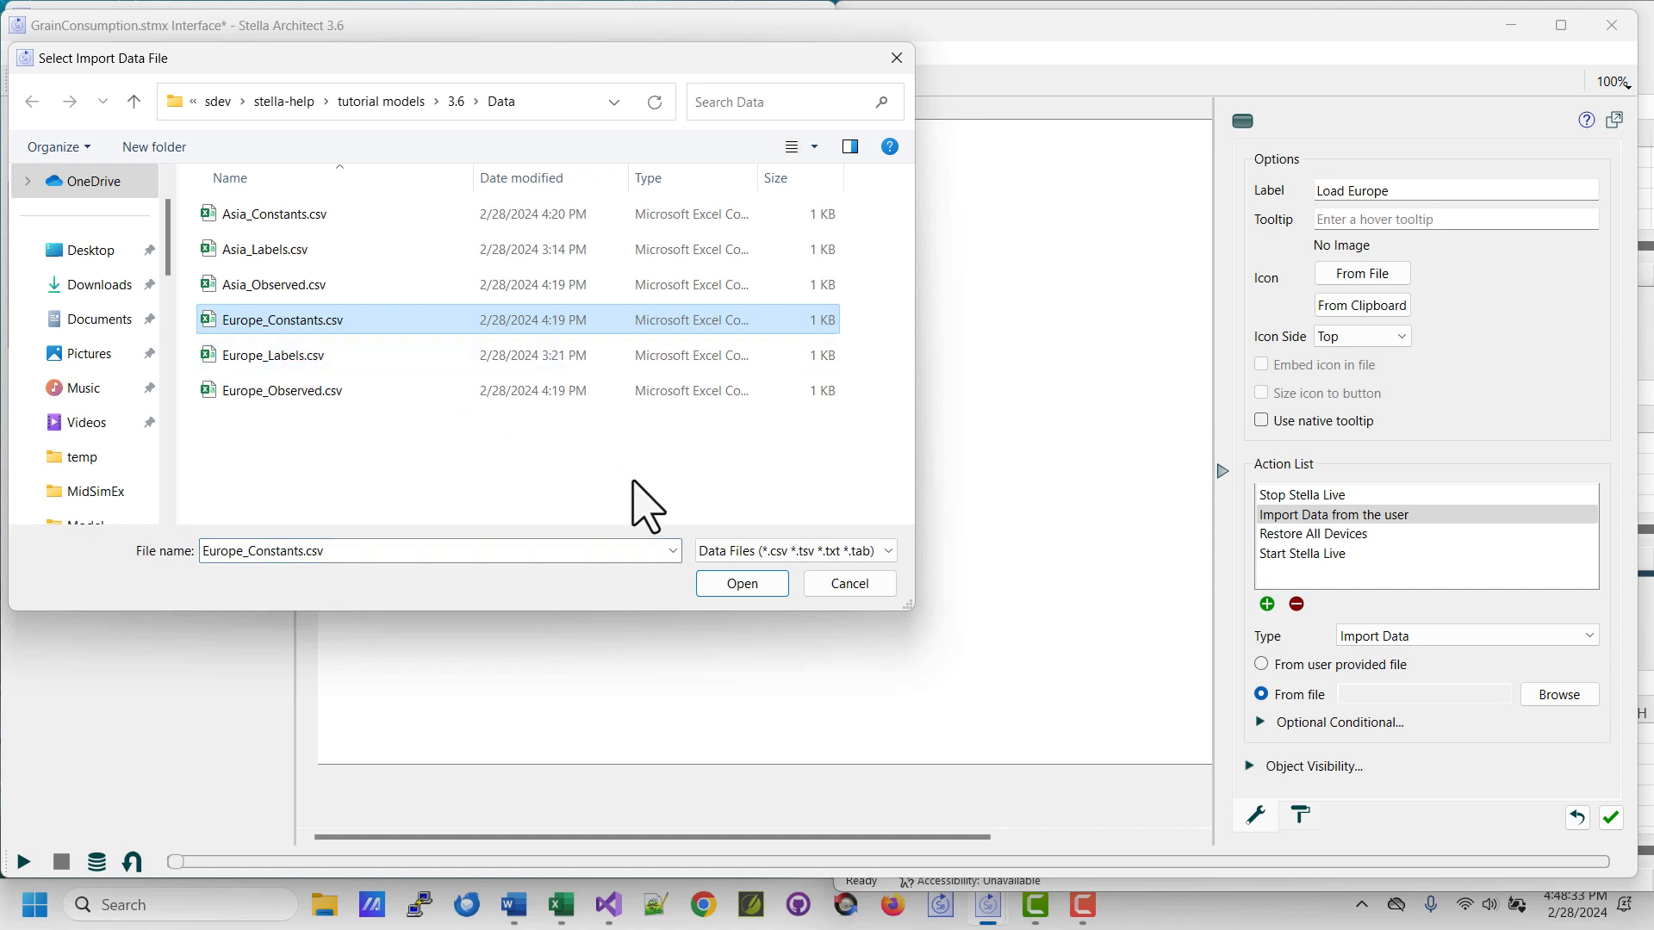
pyautogui.click(742, 584)
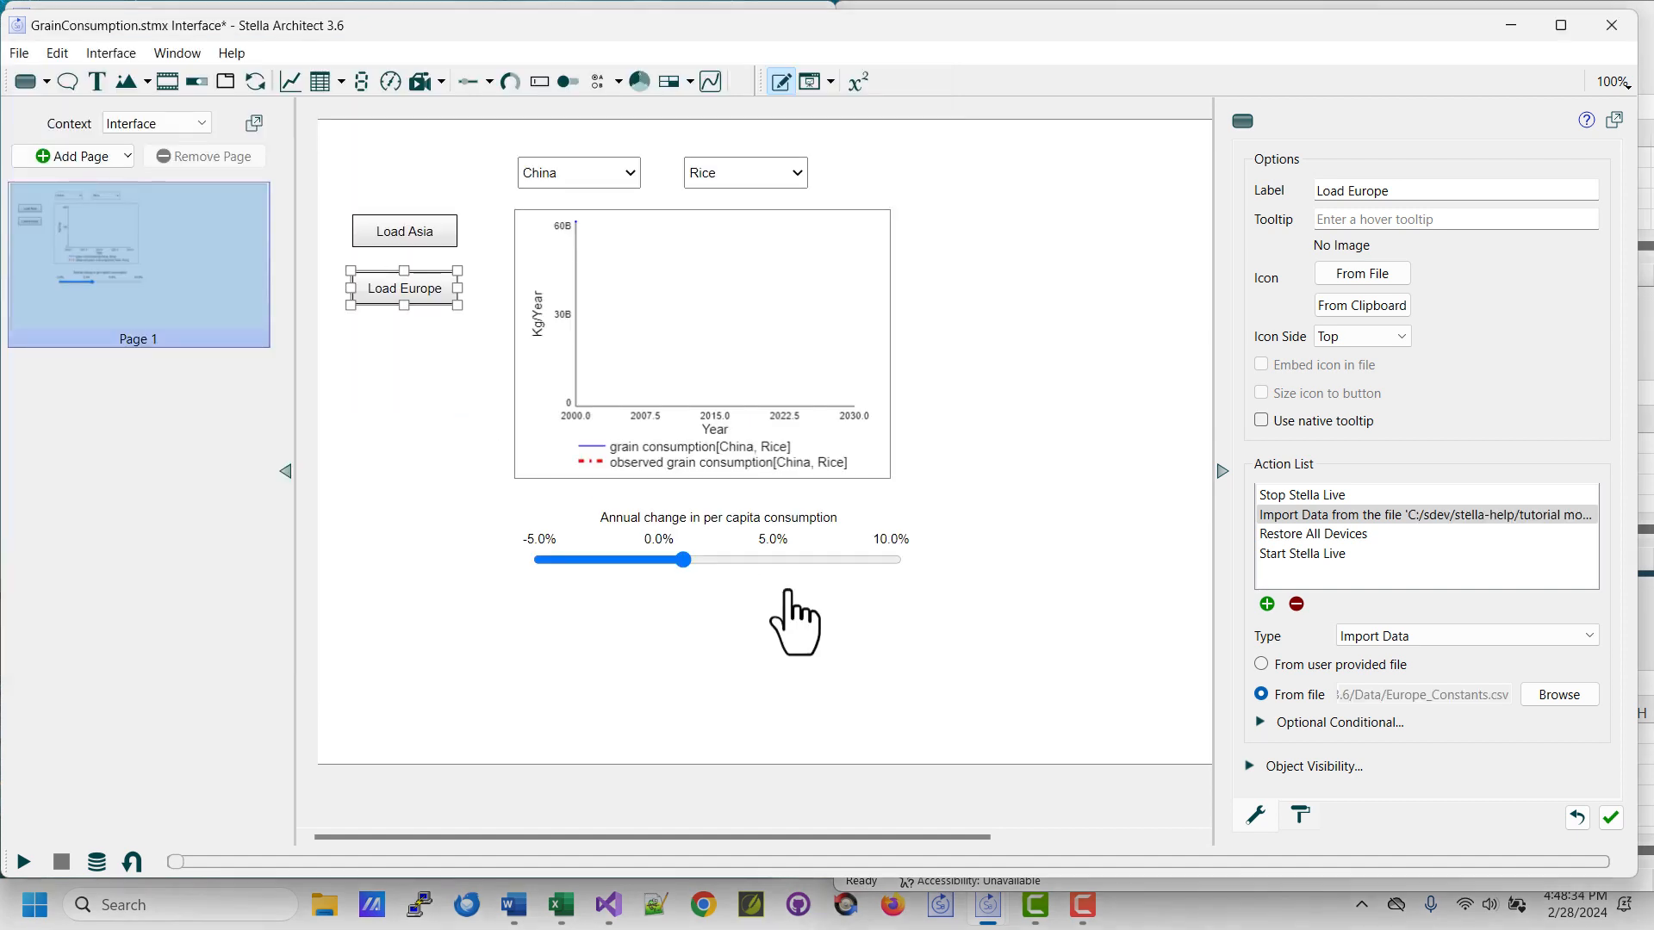
# Add a second Import Data action to the Load Europe button, reading from the file Europe_Labels.csv.
pyautogui.click(1267, 604)
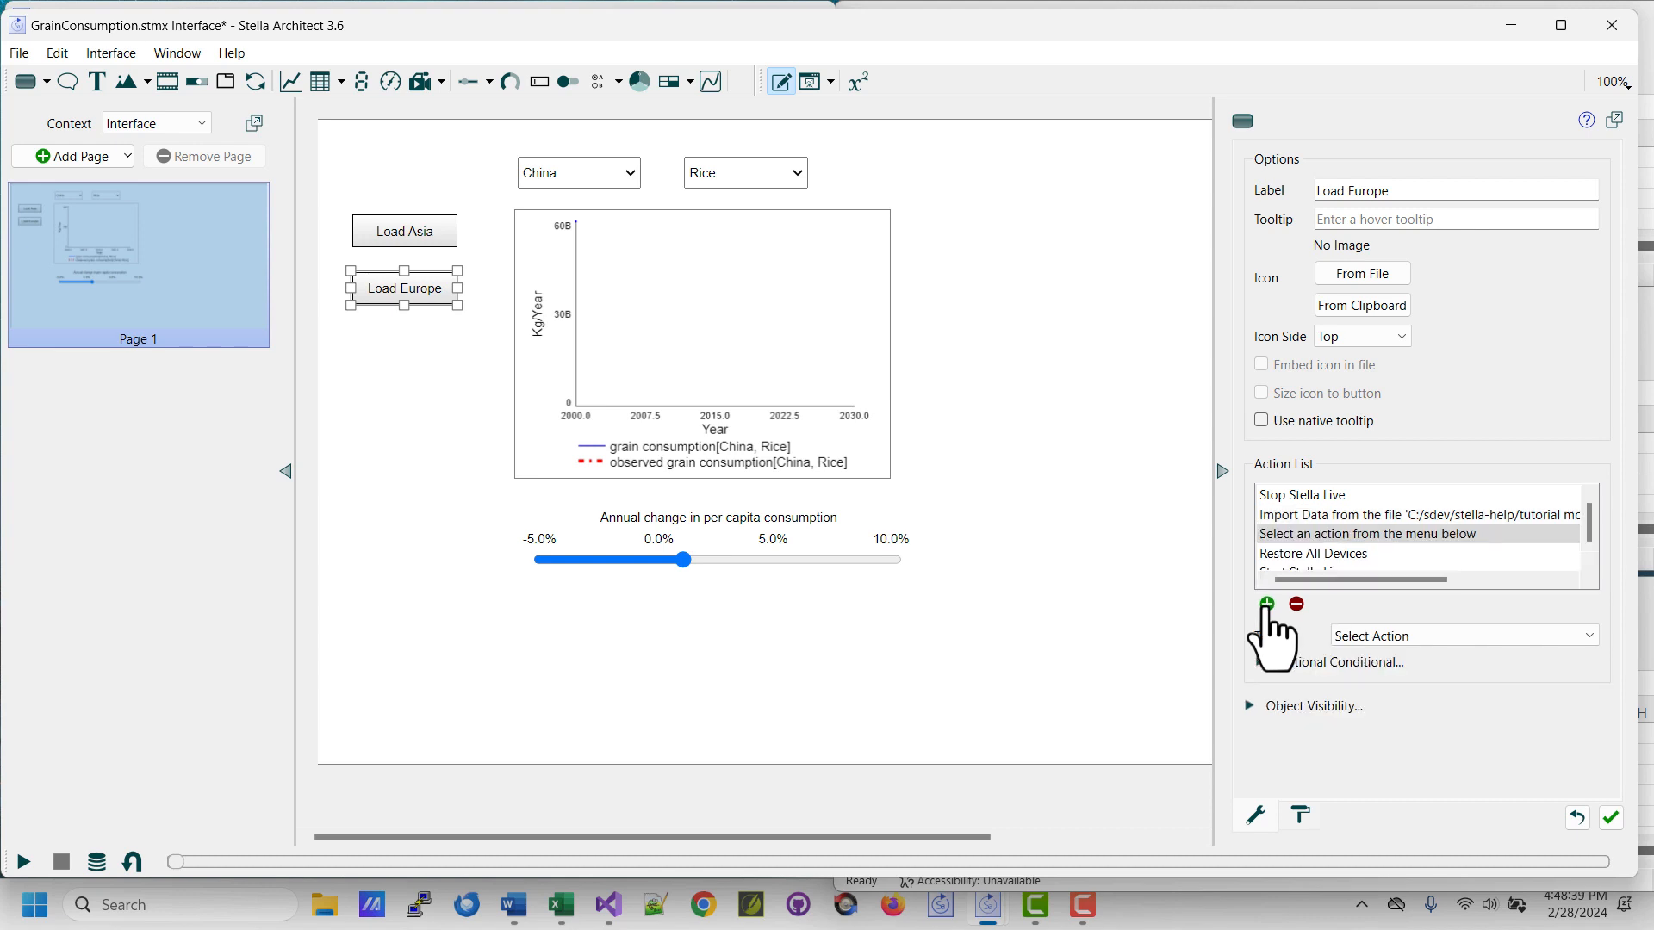
pyautogui.click(1404, 636)
pyautogui.click(1464, 366)
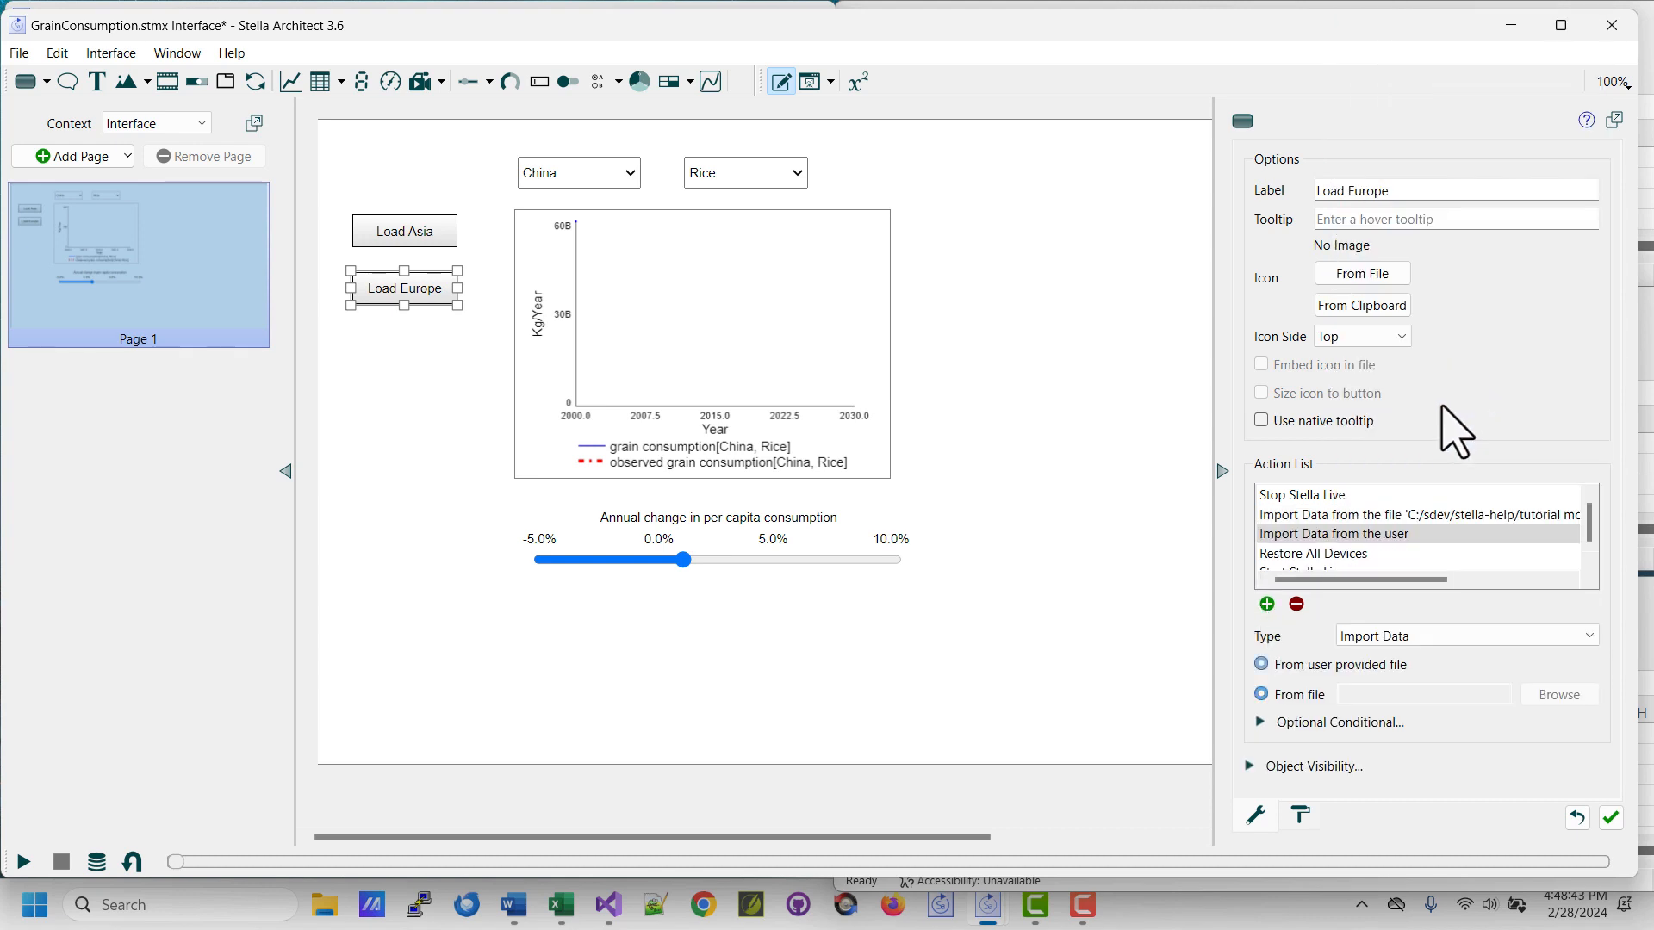
pyautogui.click(1283, 694)
pyautogui.click(1548, 694)
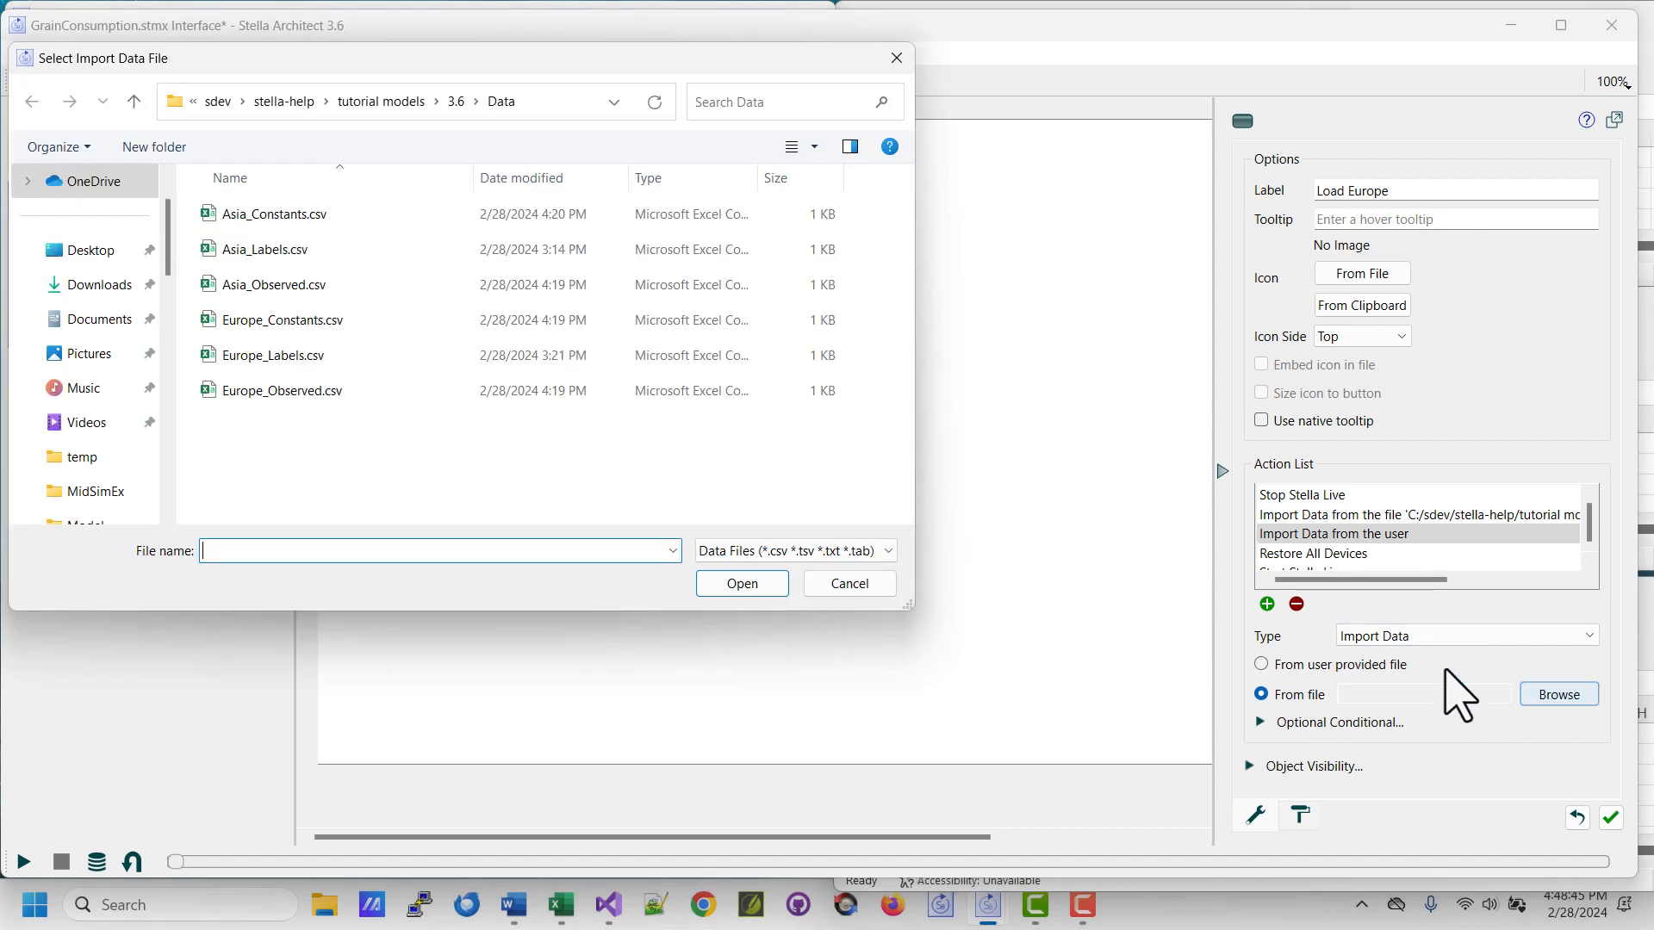
pyautogui.click(262, 366)
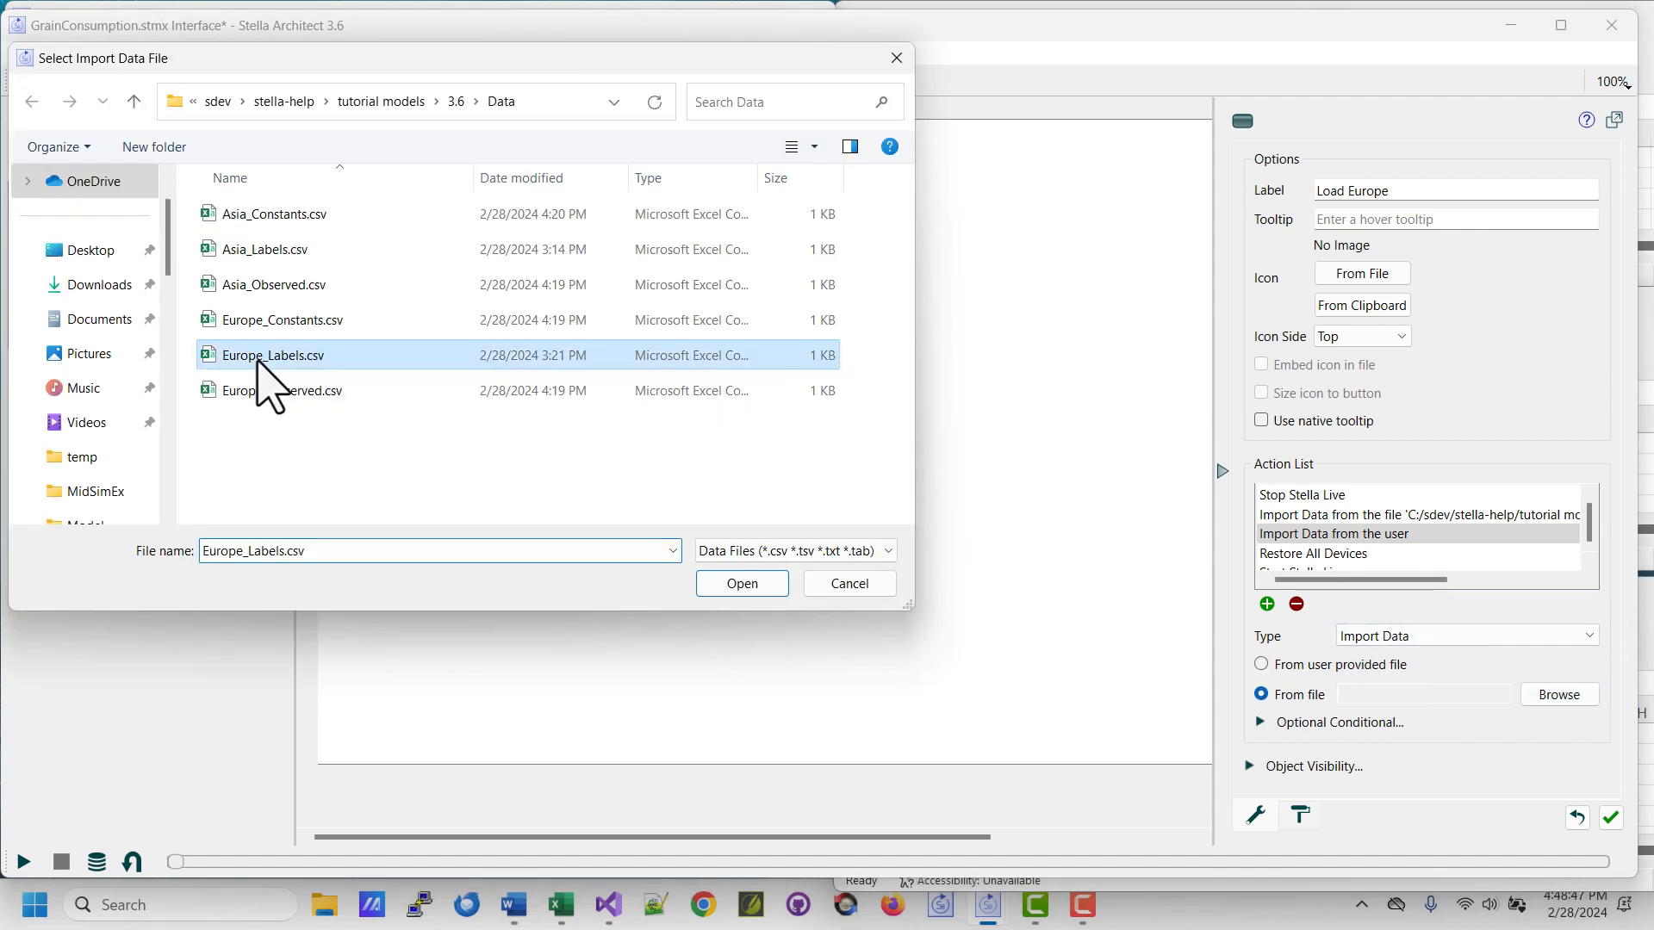
pyautogui.click(715, 586)
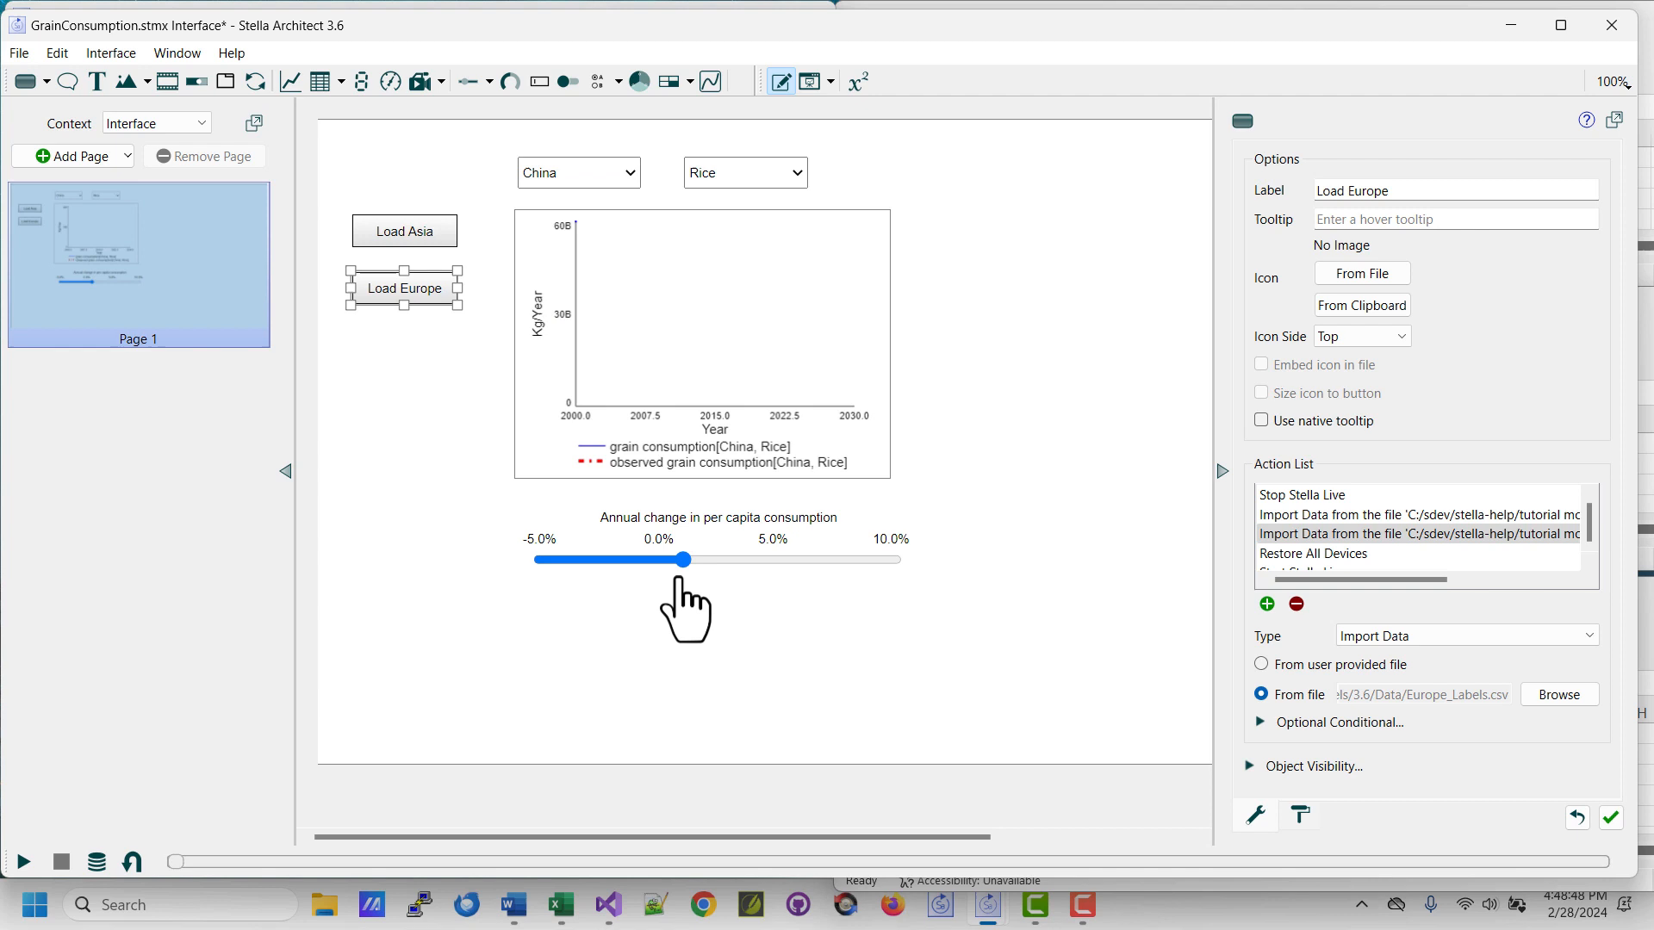
# Add a third Import Data action to the Load Europe button, reading from the file Europe_Observed.csv.
pyautogui.click(1267, 604)
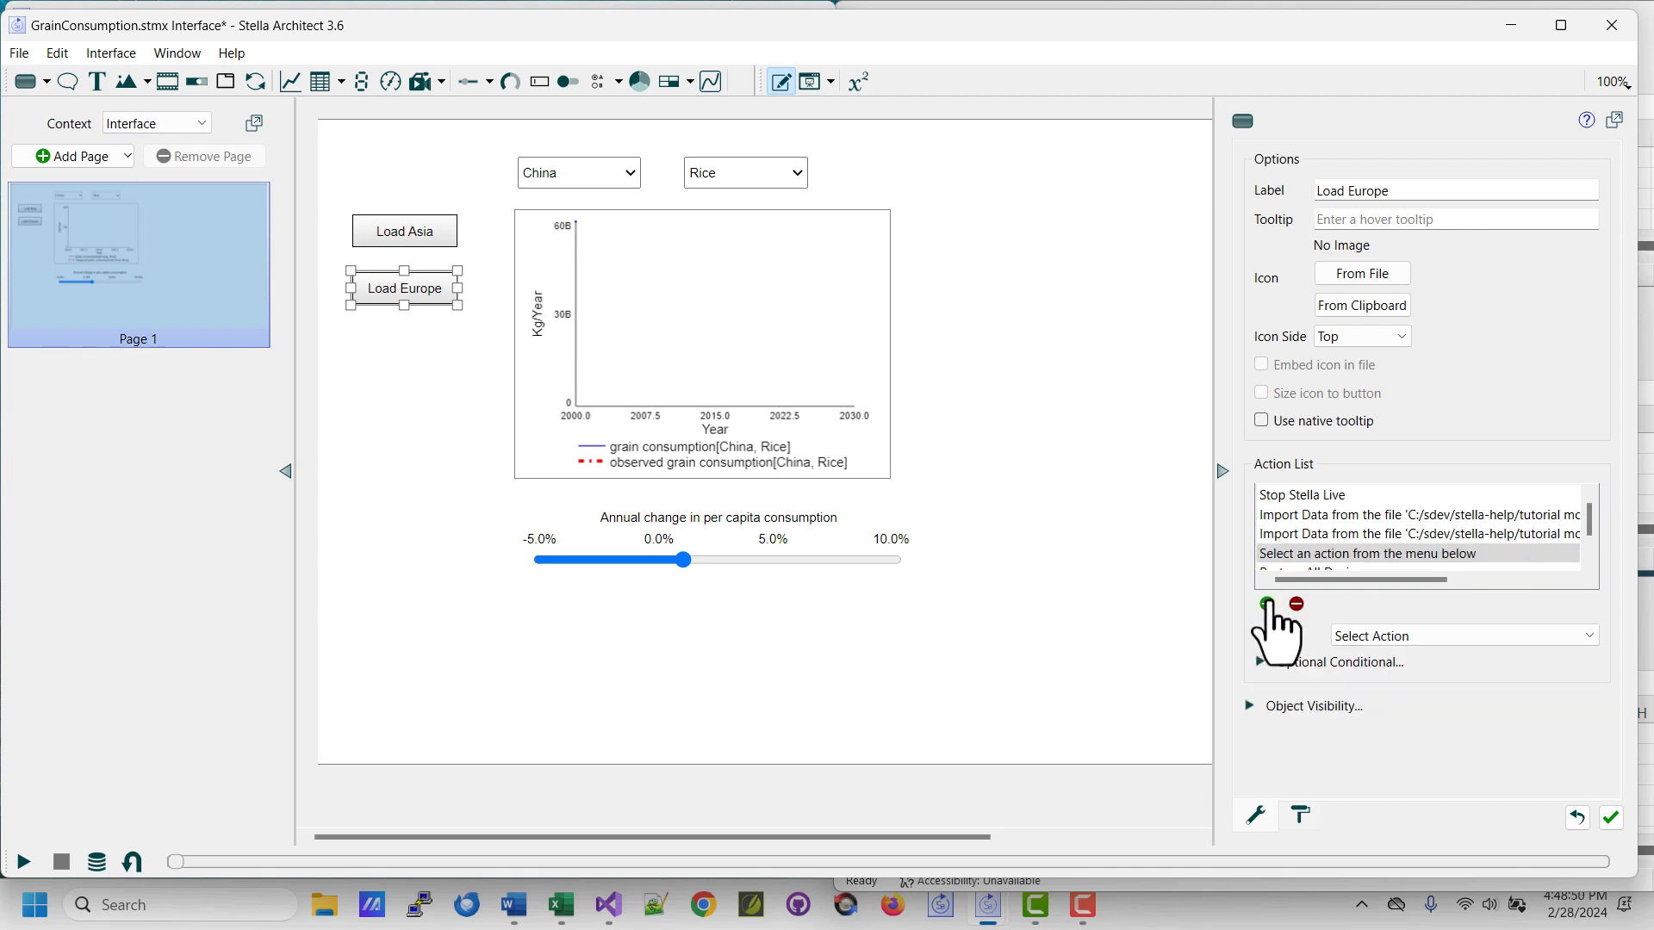
pyautogui.click(1378, 637)
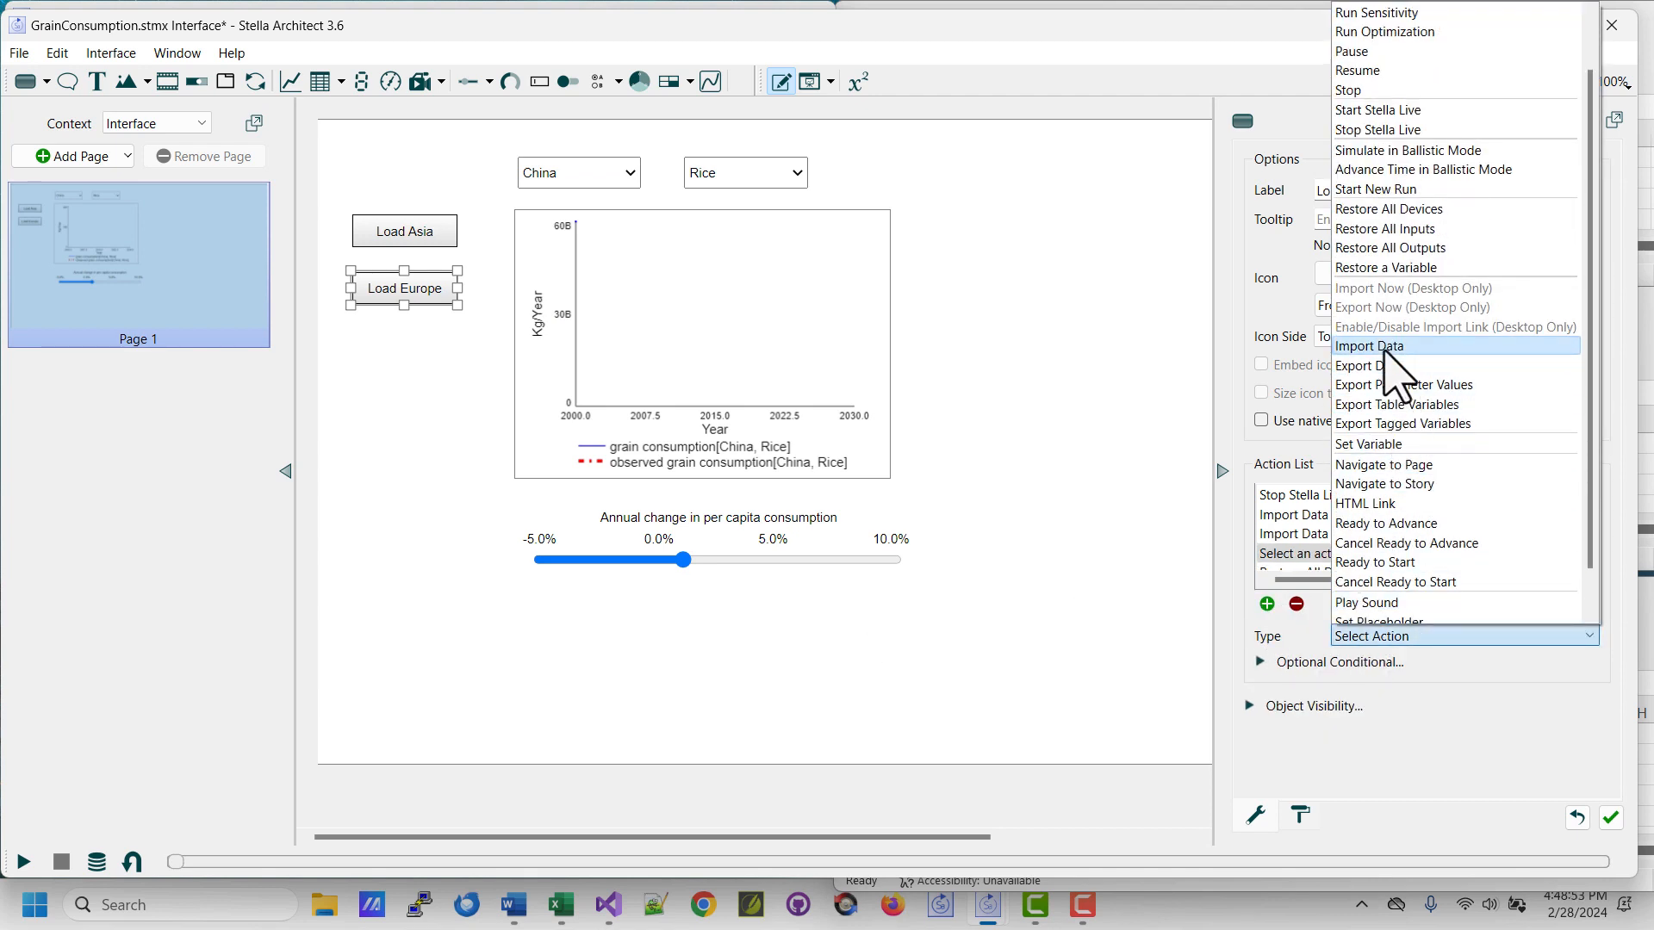
pyautogui.click(1378, 346)
pyautogui.click(1295, 694)
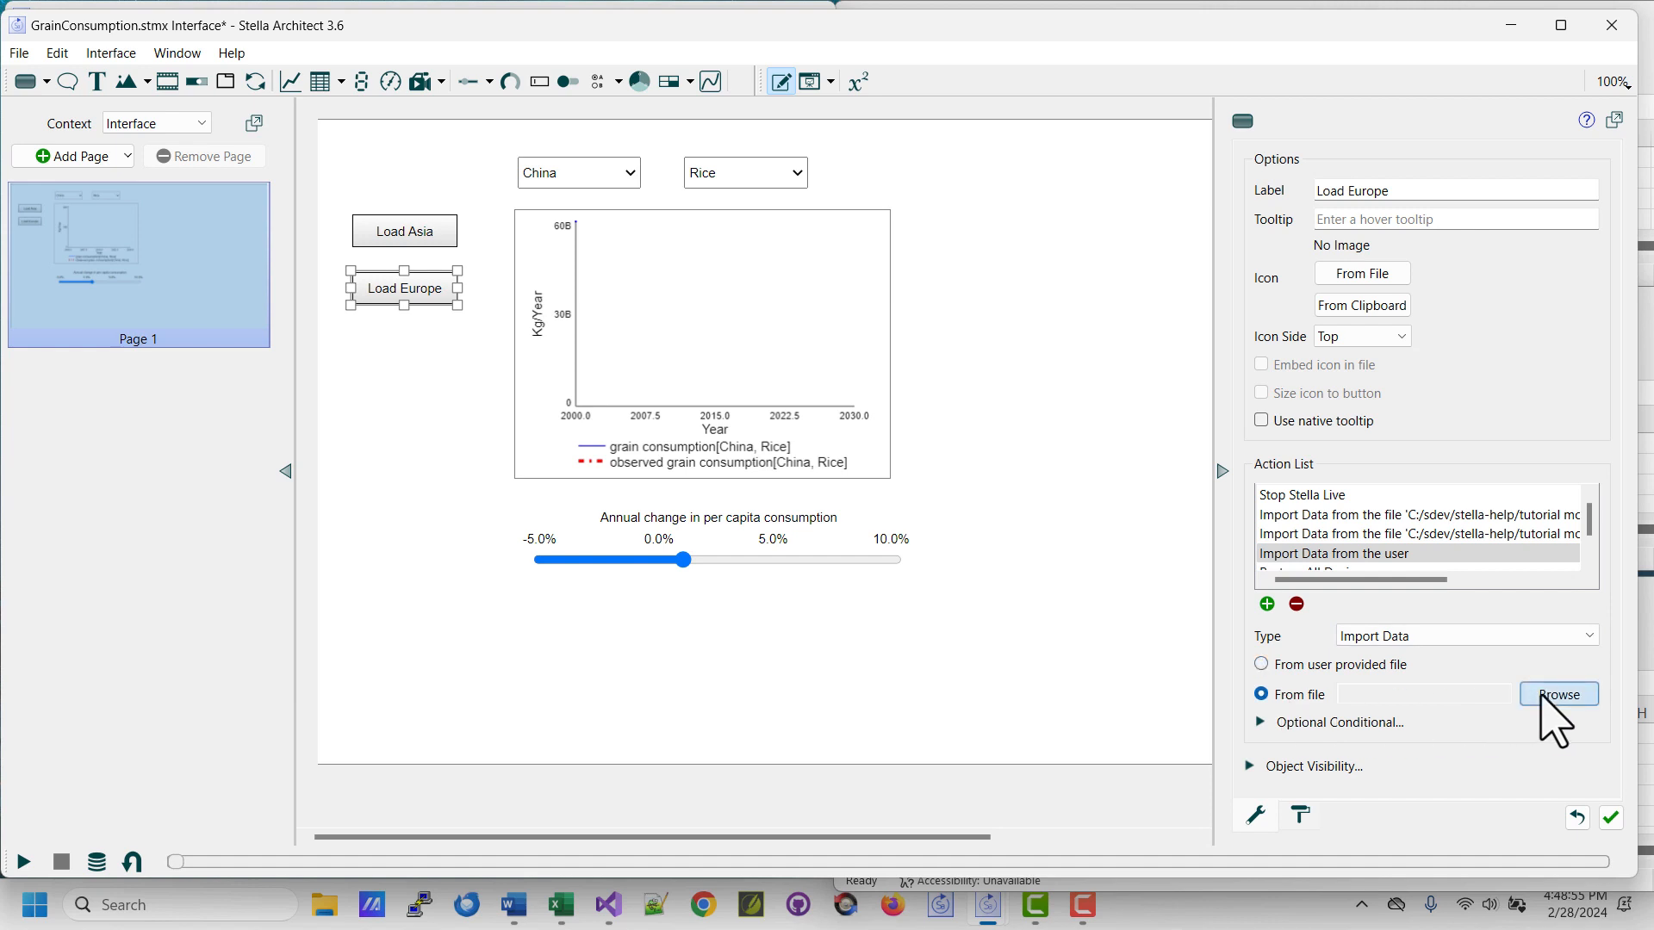
pyautogui.click(1556, 696)
pyautogui.click(284, 392)
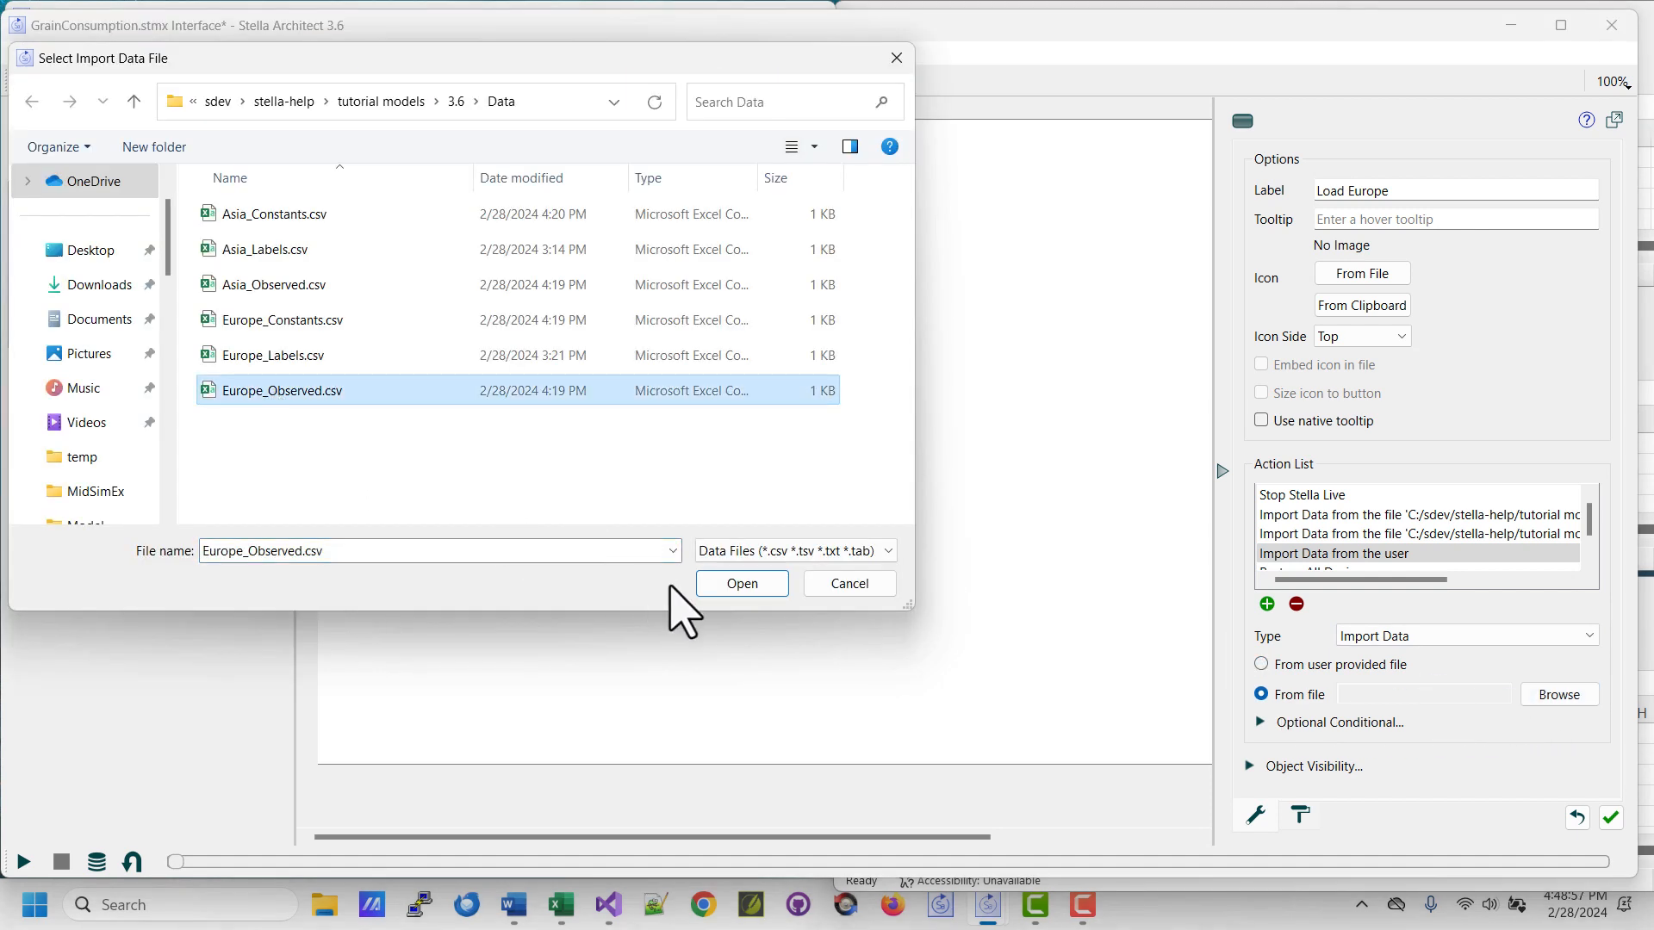
pyautogui.click(732, 584)
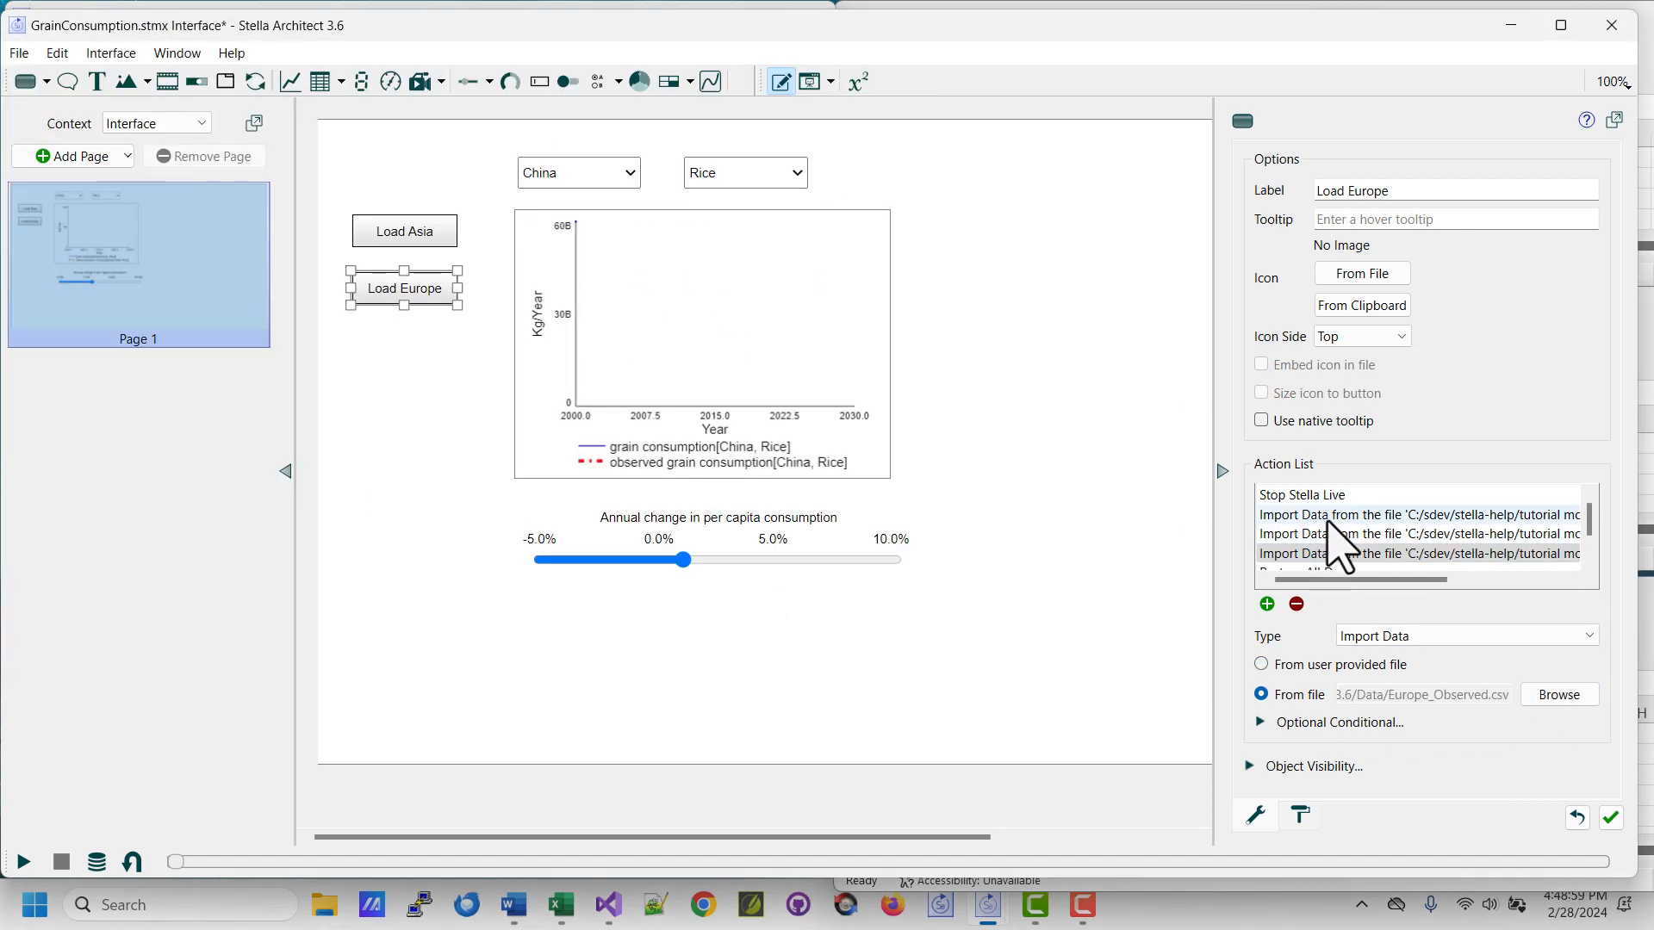
# Move the Load Europe button's Restore All Devices action ahead of the three data imports and deselect the button.
pyautogui.scroll(-1, 1348, 543)
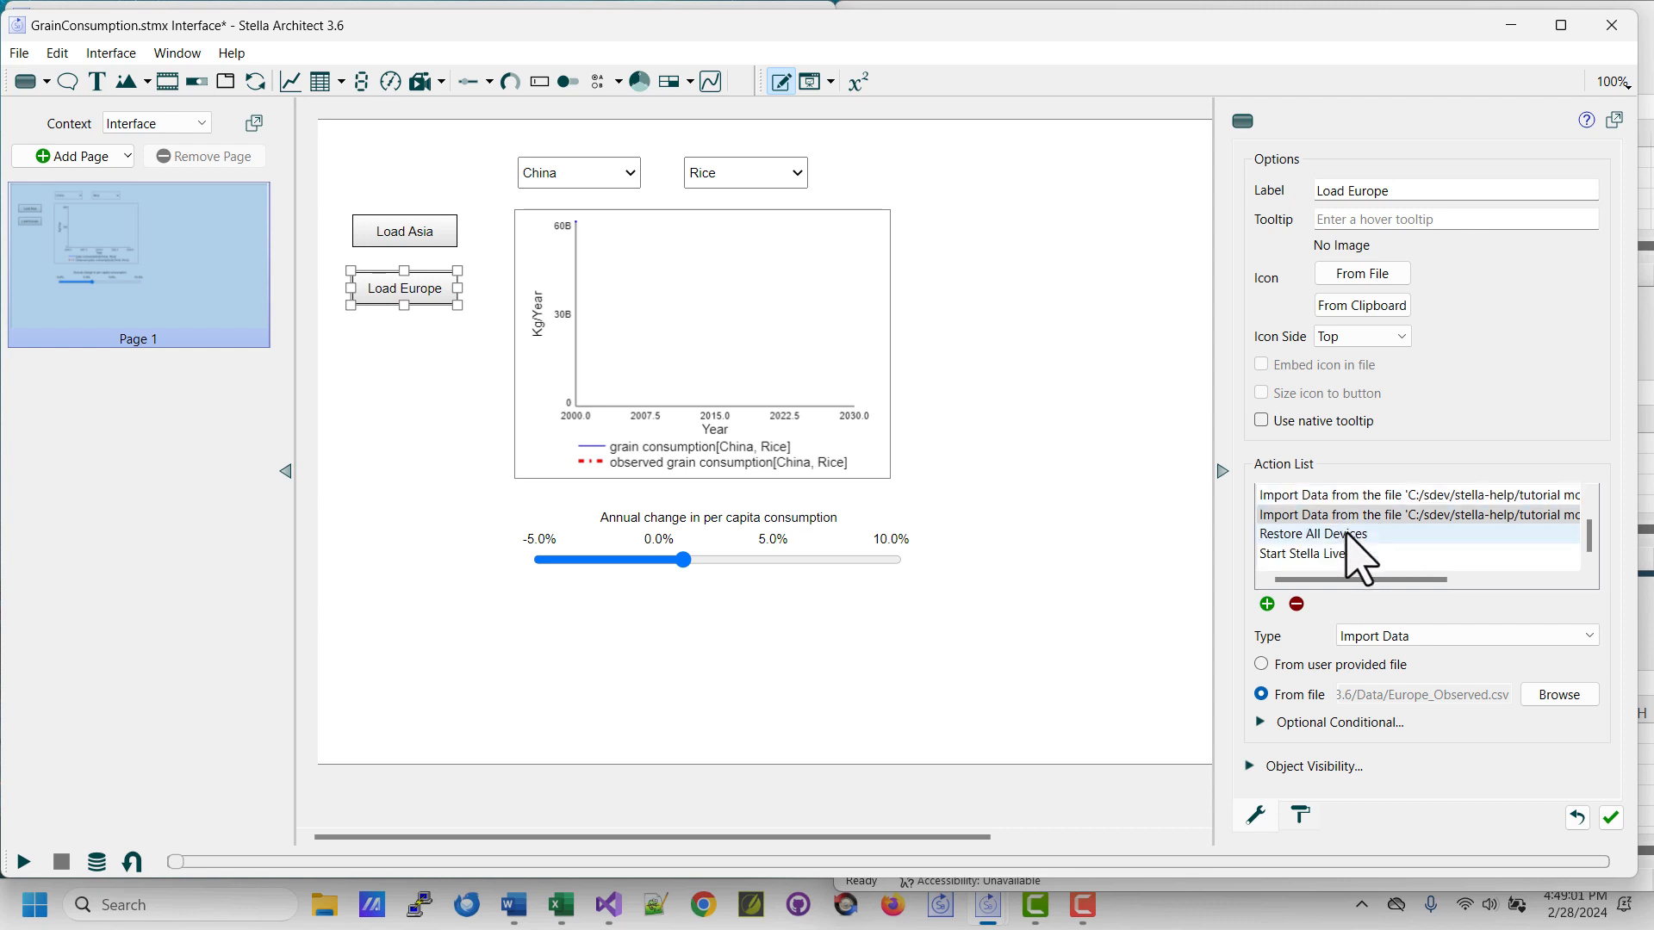
pyautogui.moveTo(1308, 534)
pyautogui.mouseDown()
pyautogui.moveTo(1315, 485)
pyautogui.moveTo(1320, 520)
pyautogui.moveTo(1309, 503)
pyautogui.mouseUp()
pyautogui.scroll(-2, 1311, 514)
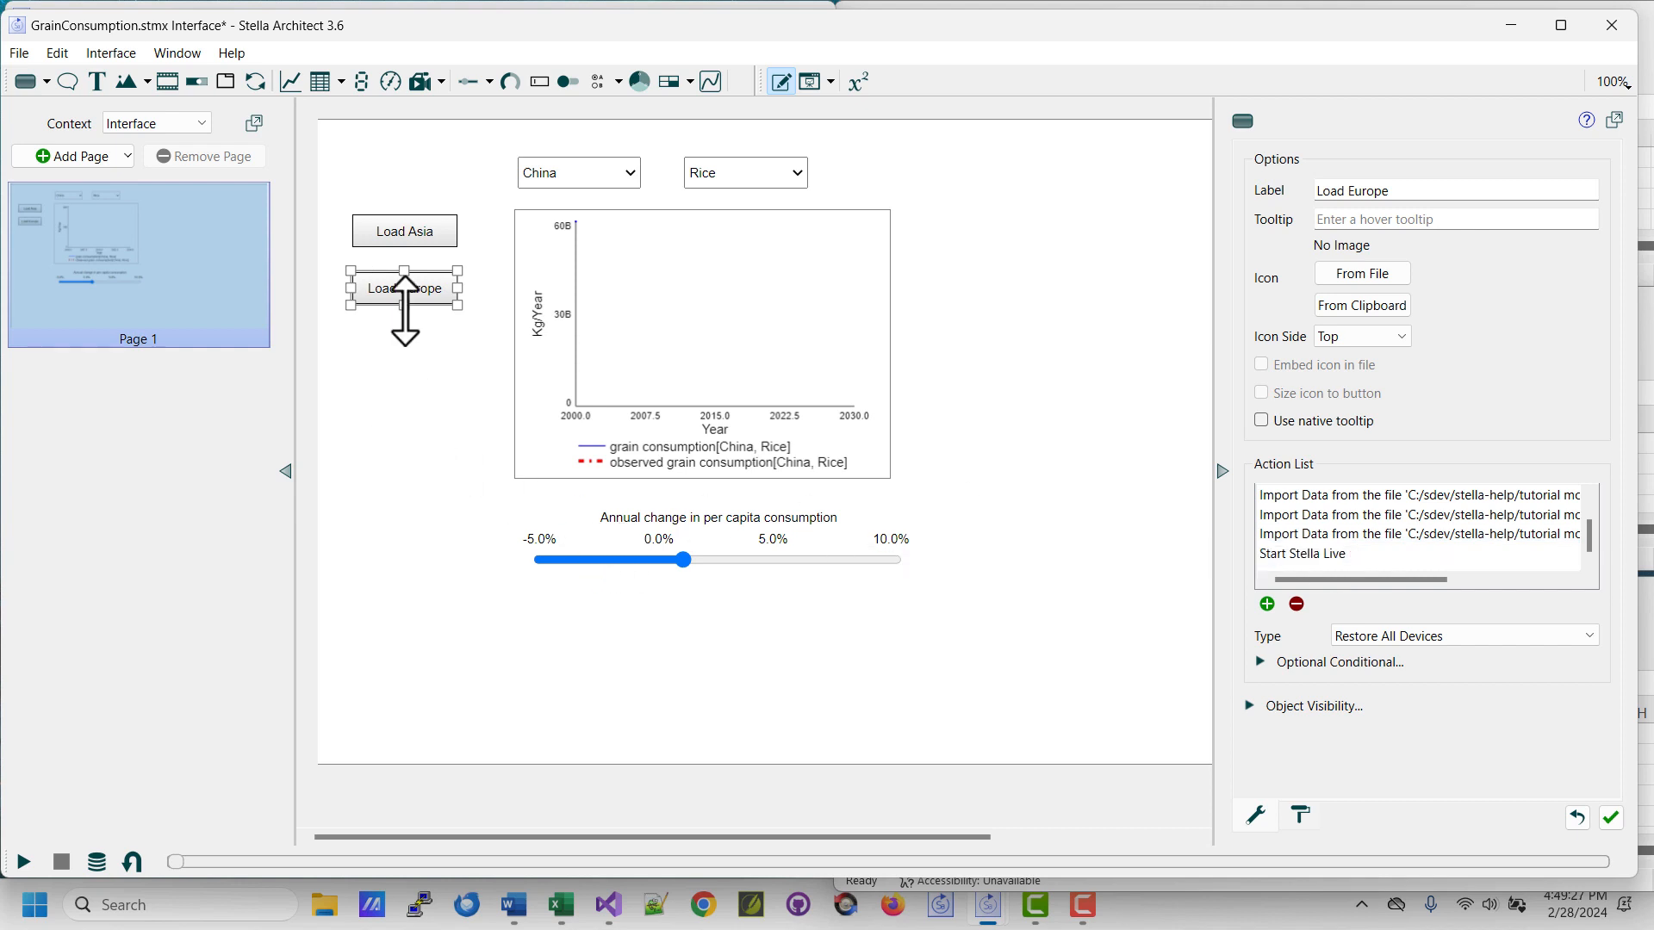
pyautogui.click(412, 368)
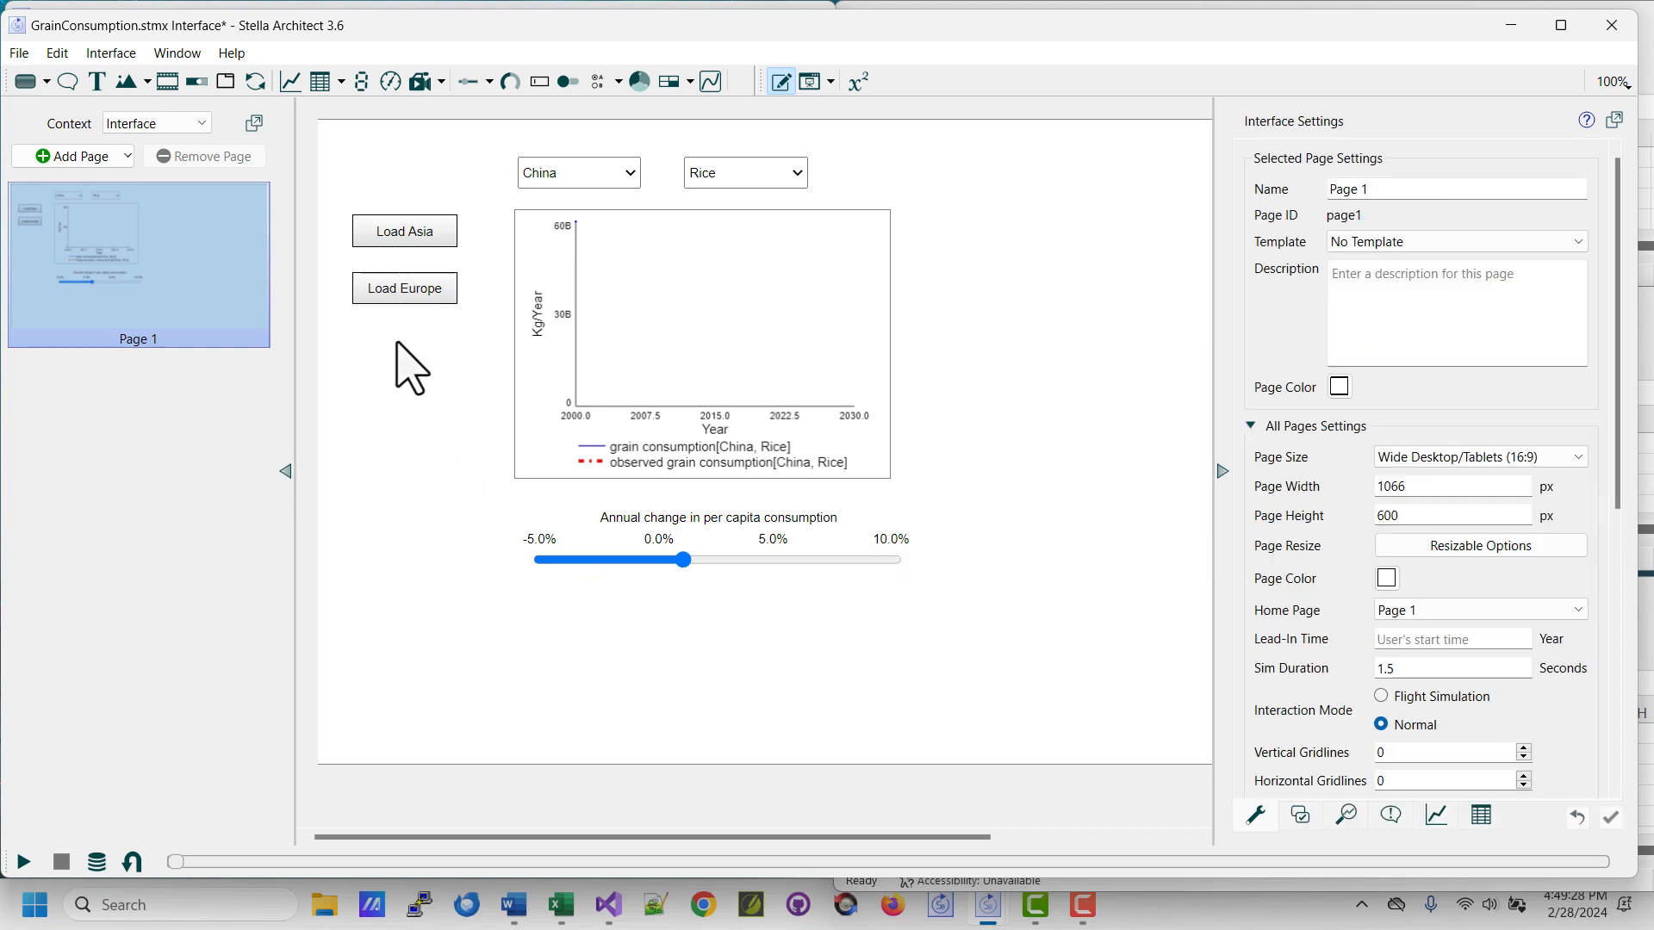
# Present the interface, load the Europe data and lower the annual change in per capita consumption to roughly midway between -5% and 0%.
pyautogui.click(831, 84)
pyautogui.click(848, 139)
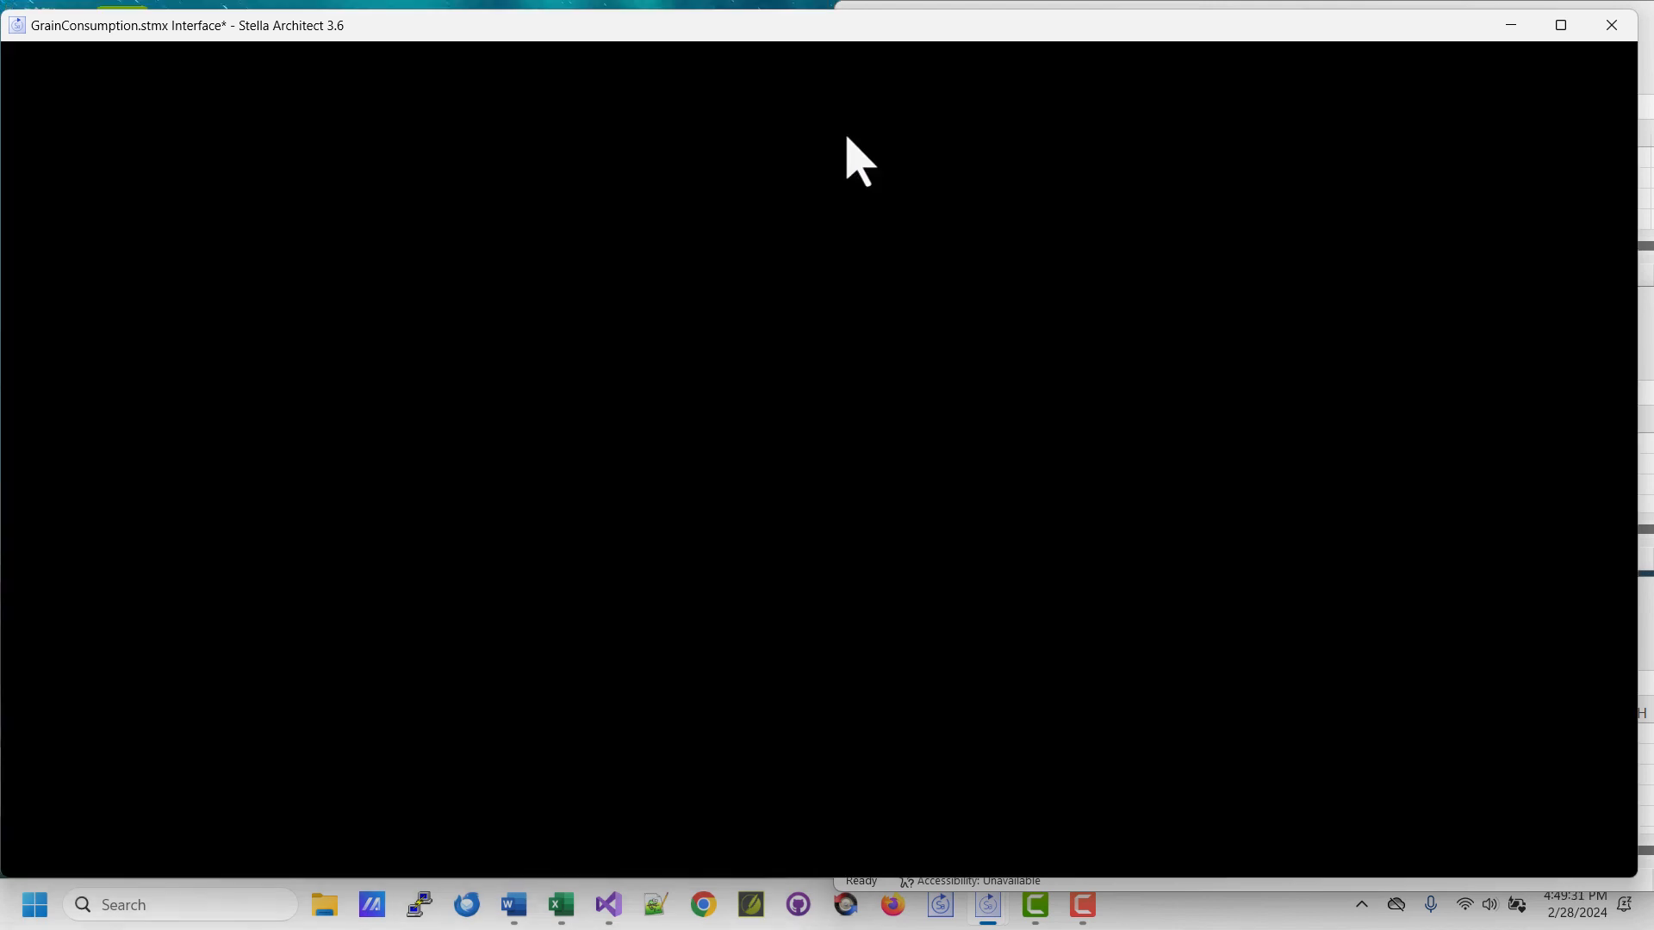
pyautogui.click(228, 278)
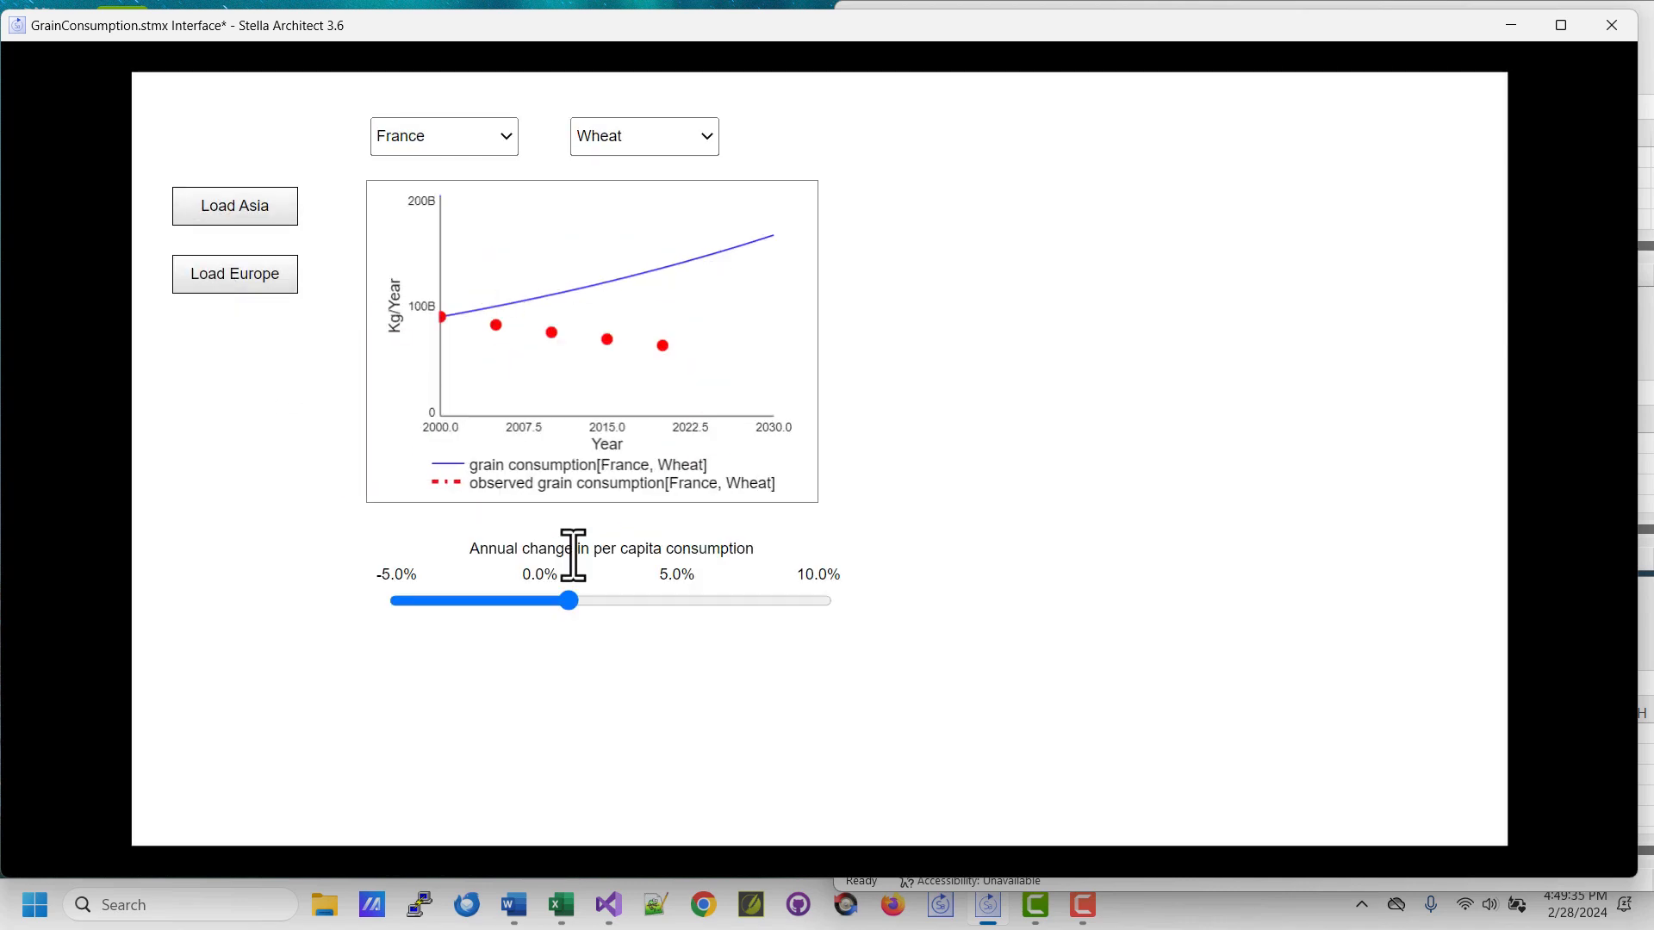
pyautogui.moveTo(569, 600); pyautogui.dragTo(456, 603)
# Show the grain consumption graph for Germany and the Other grain category.
pyautogui.click(441, 148)
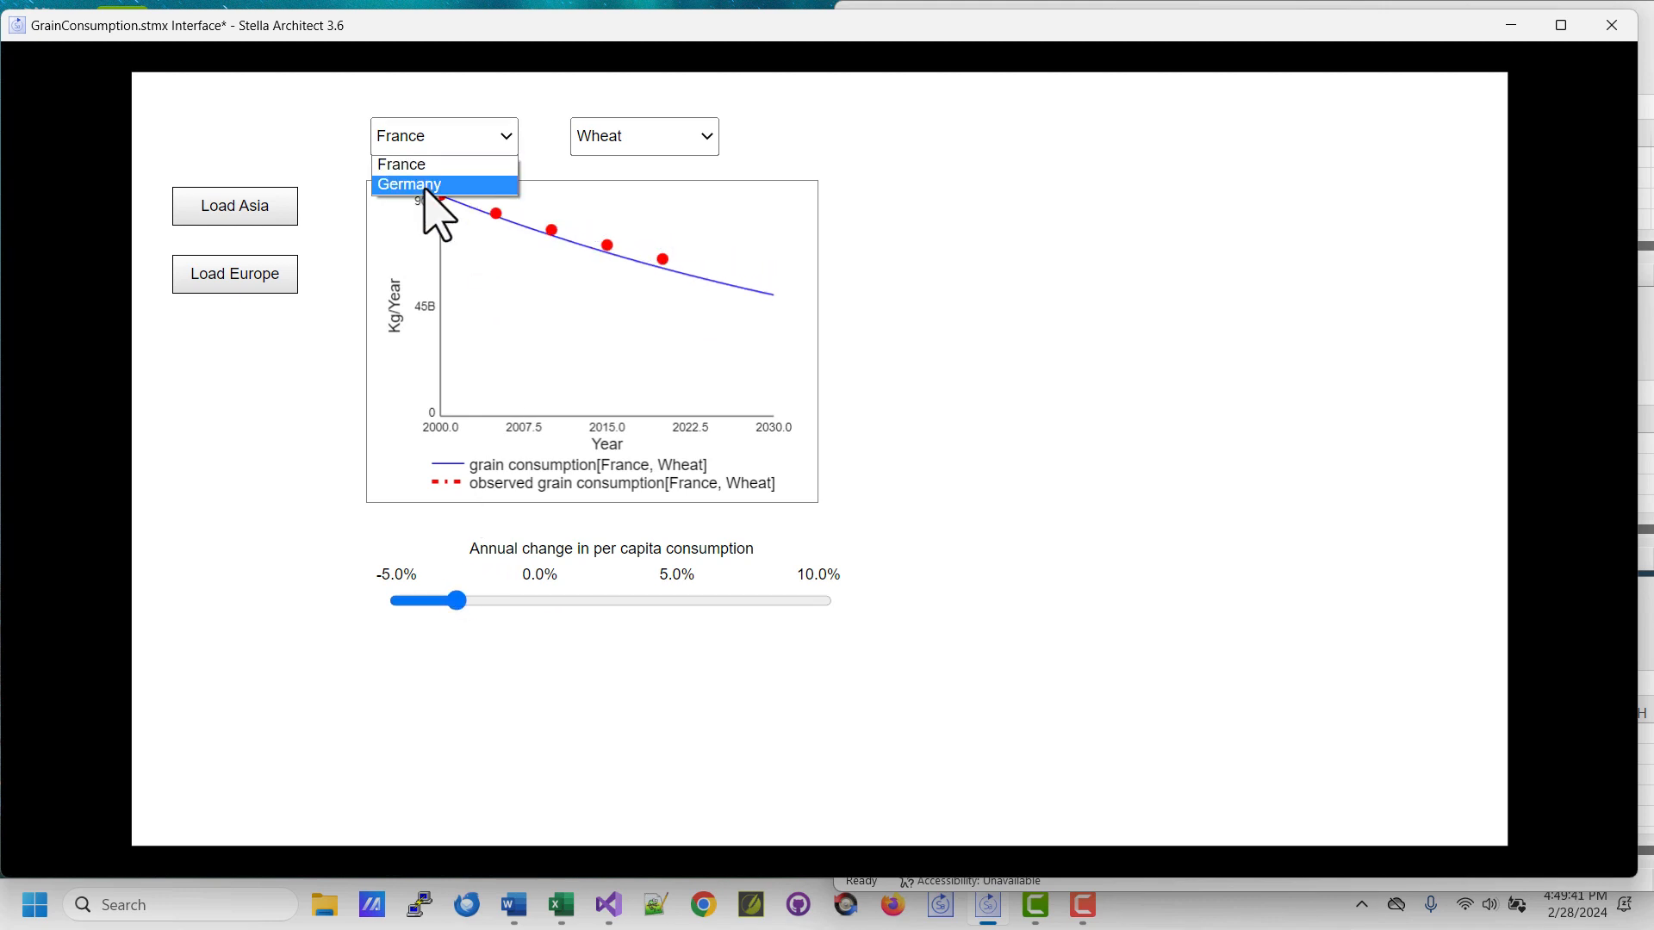
pyautogui.click(431, 182)
pyautogui.click(638, 143)
pyautogui.click(626, 184)
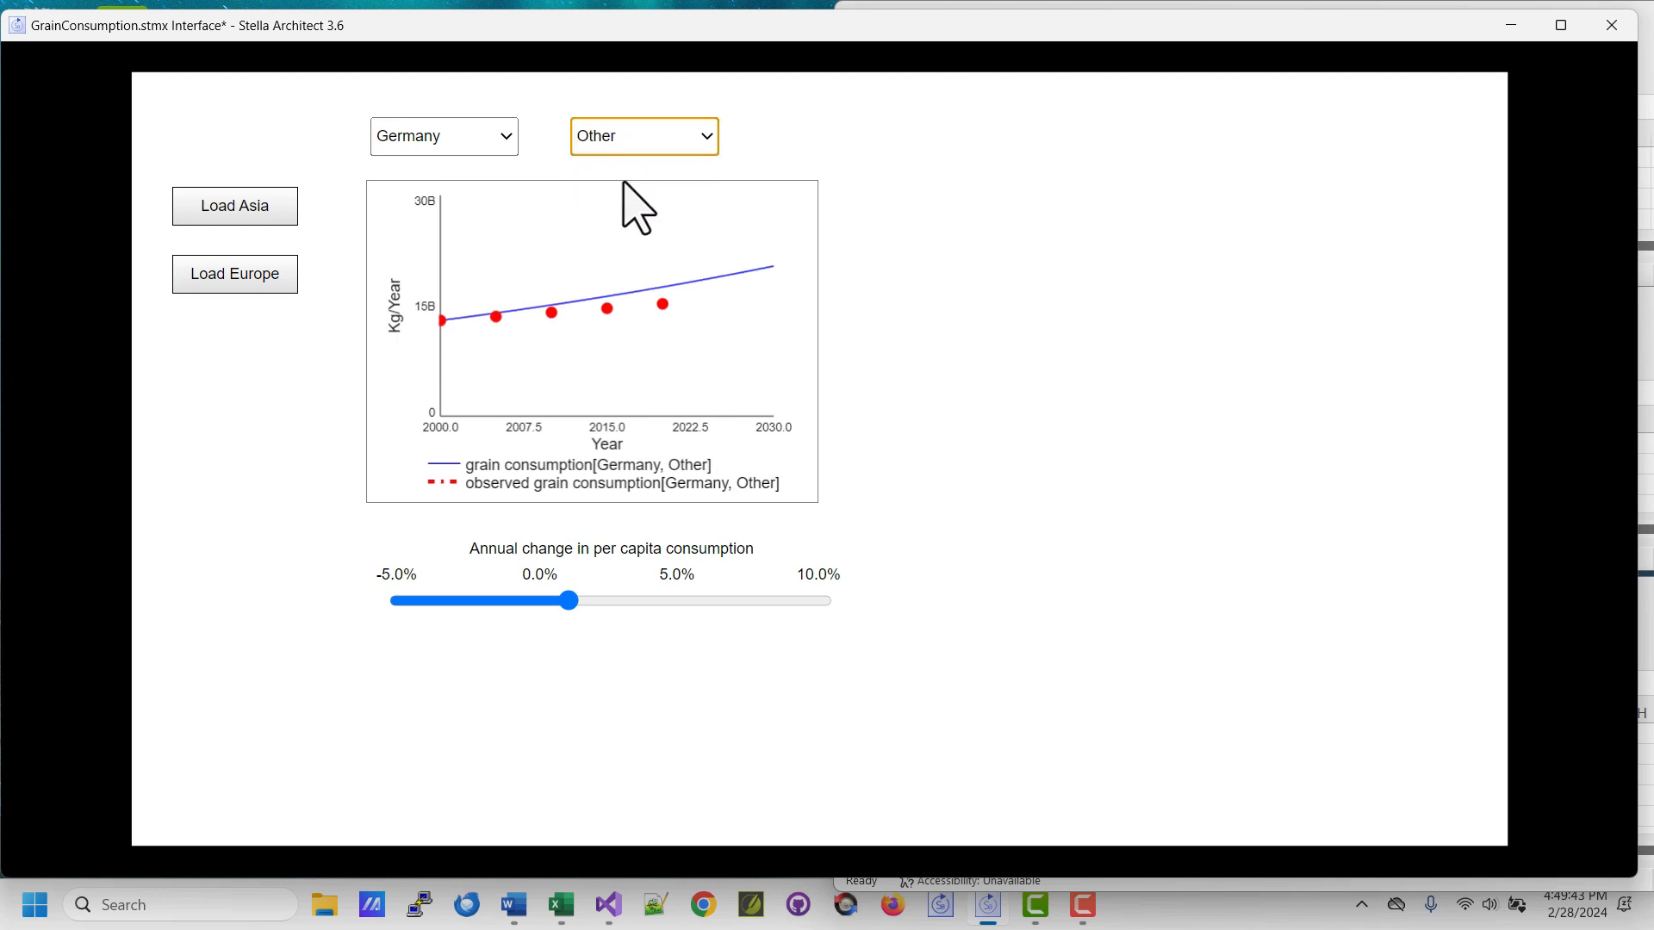
# Load the Asia data and show the grain consumption graph for China and the Other grain category.
pyautogui.click(242, 215)
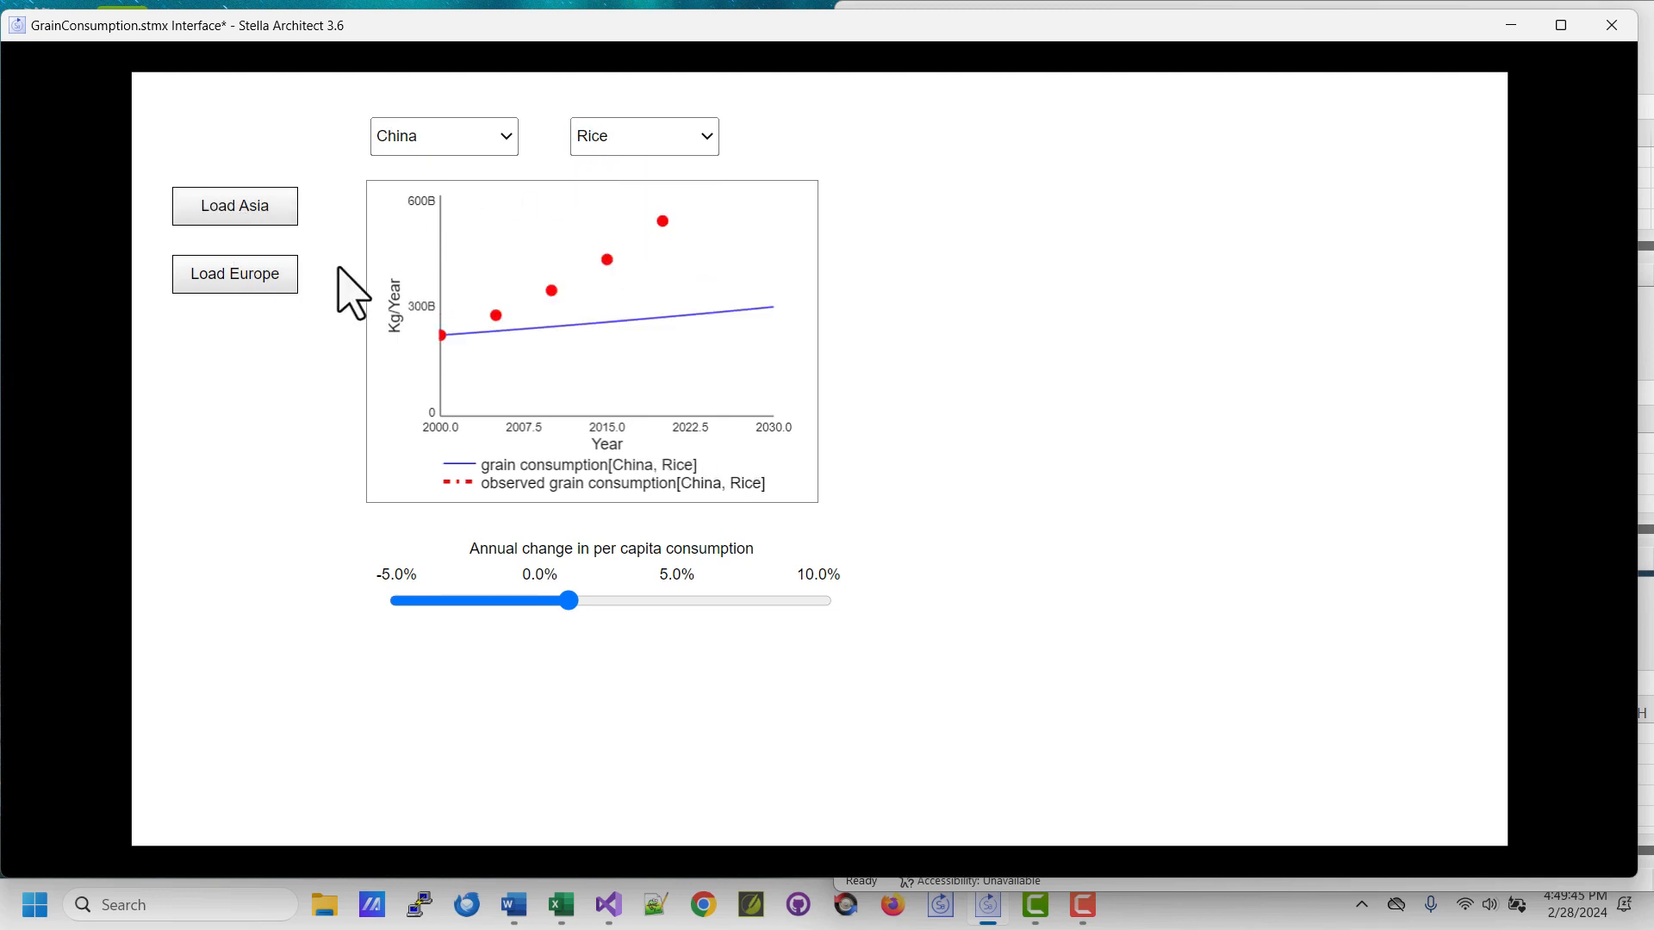
pyautogui.click(483, 146)
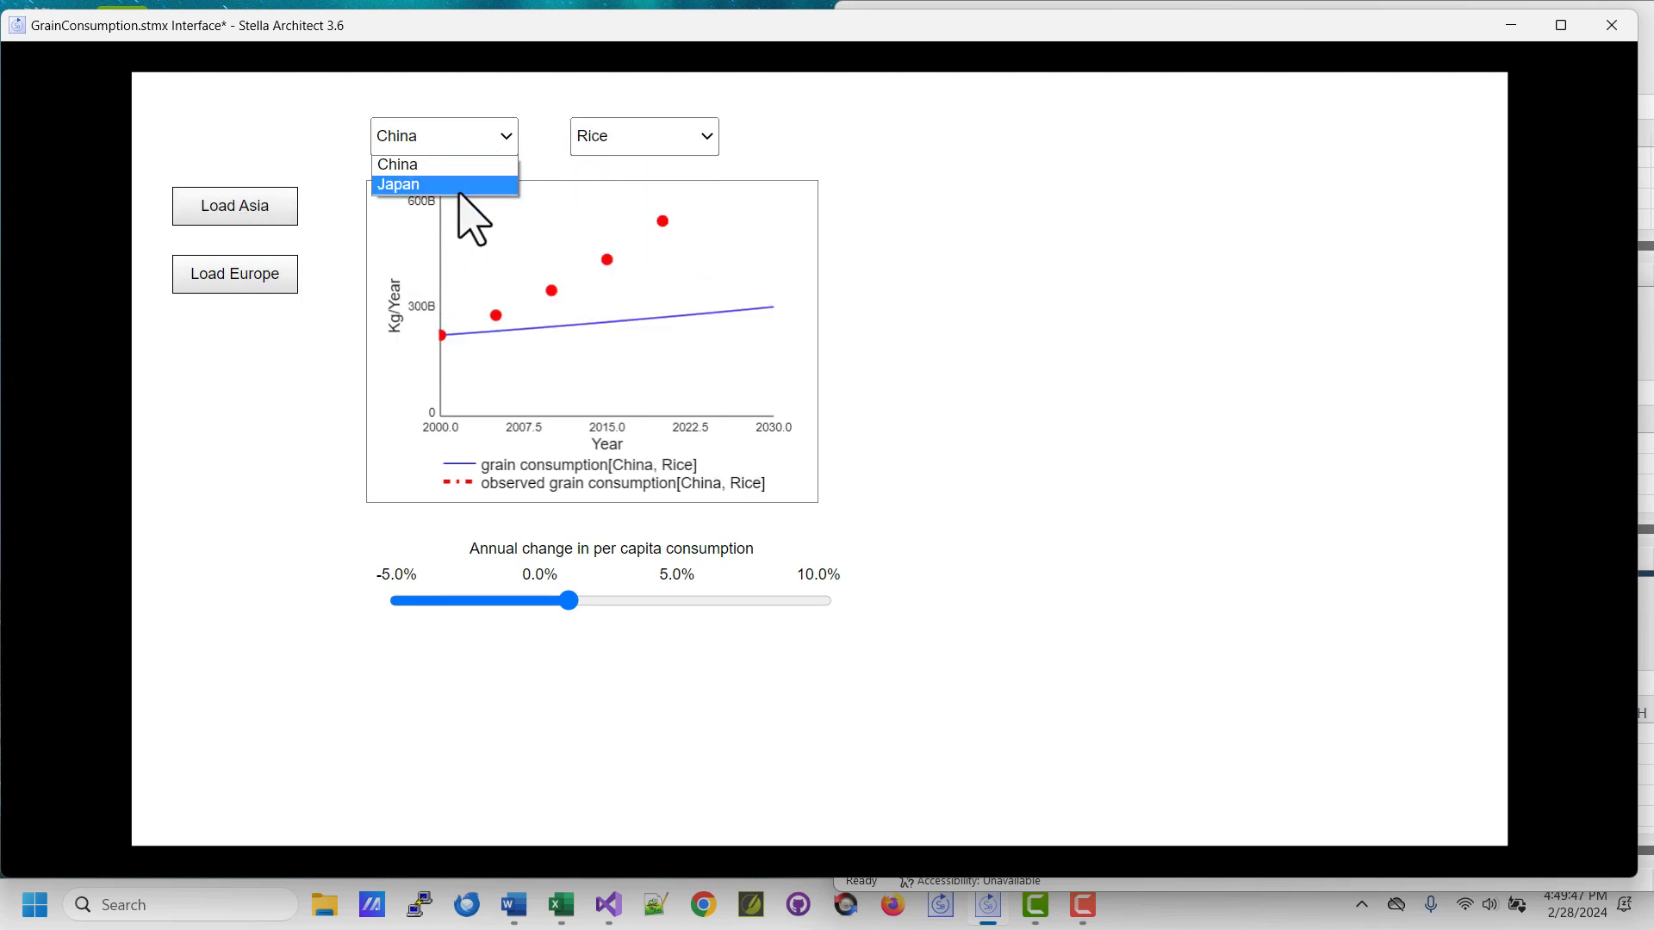
pyautogui.click(659, 141)
pyautogui.click(660, 143)
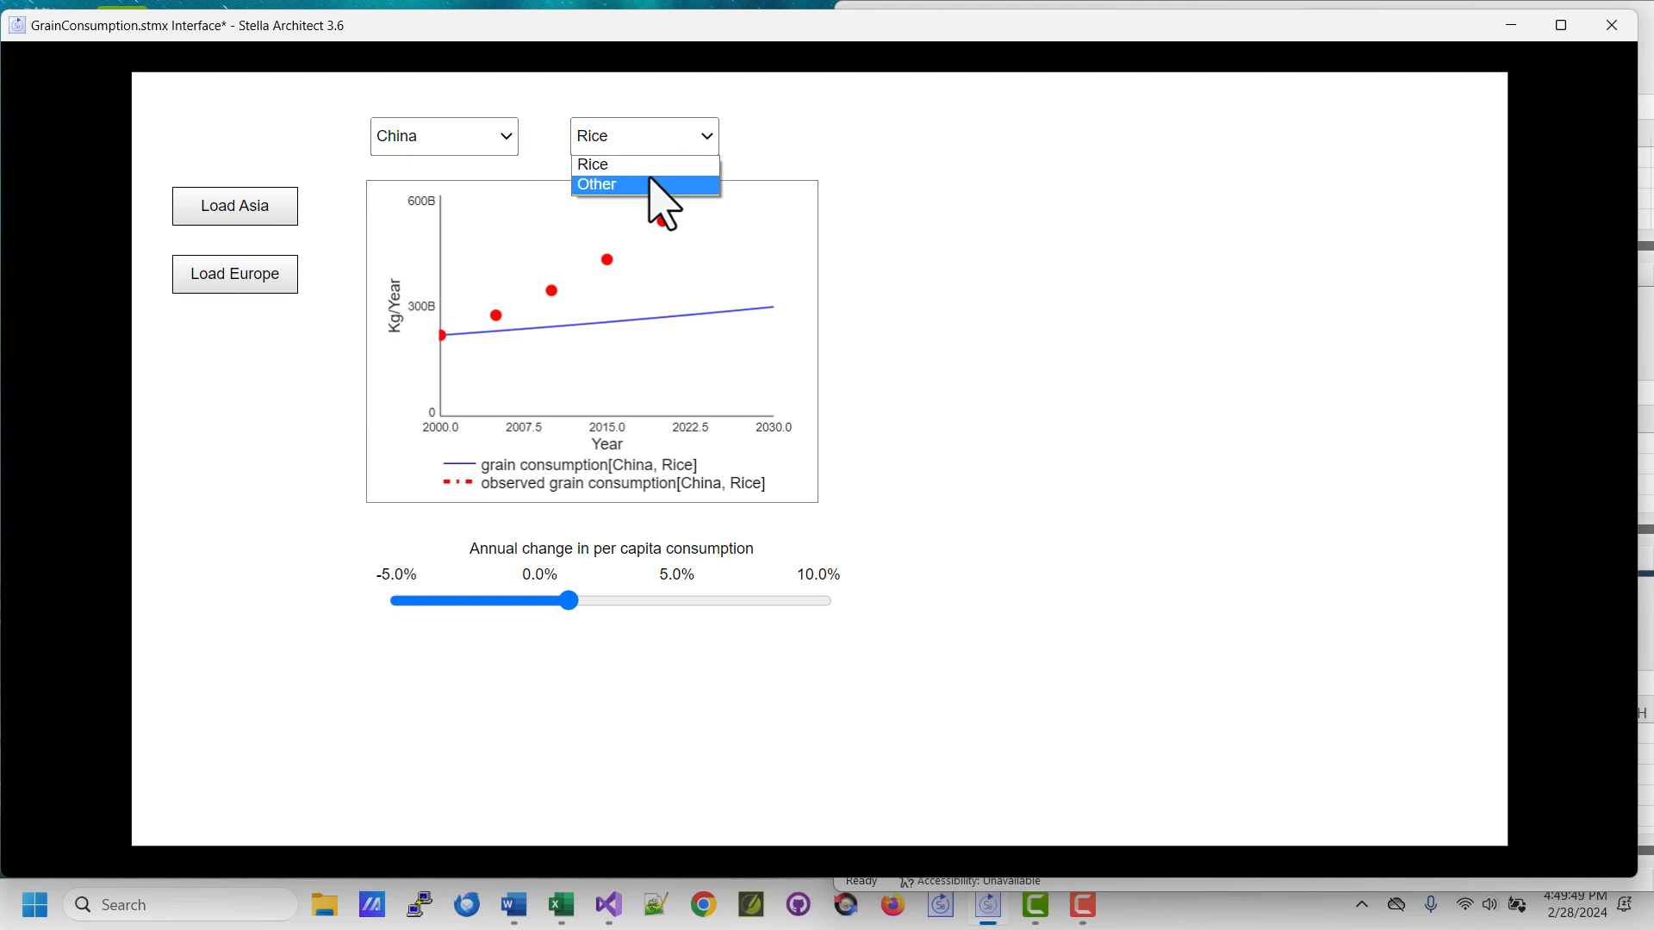
pyautogui.click(663, 182)
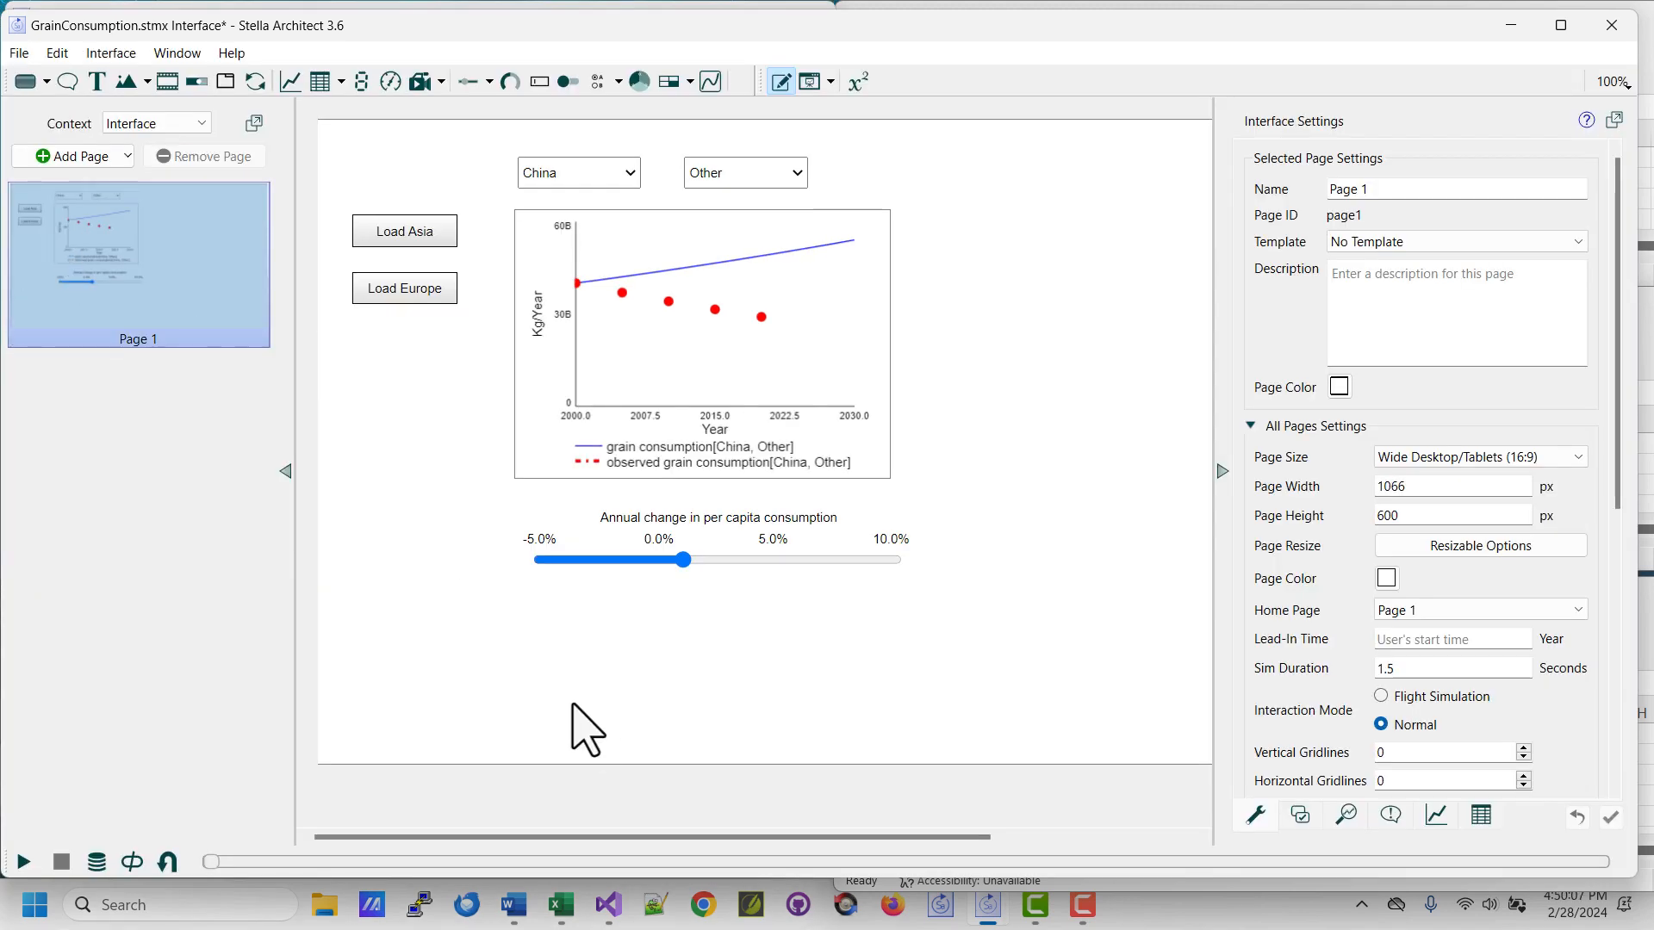
# Reset the simulation and publish the interface to the isee Exchange as an update of the existing "b" simulation.
pyautogui.click(168, 861)
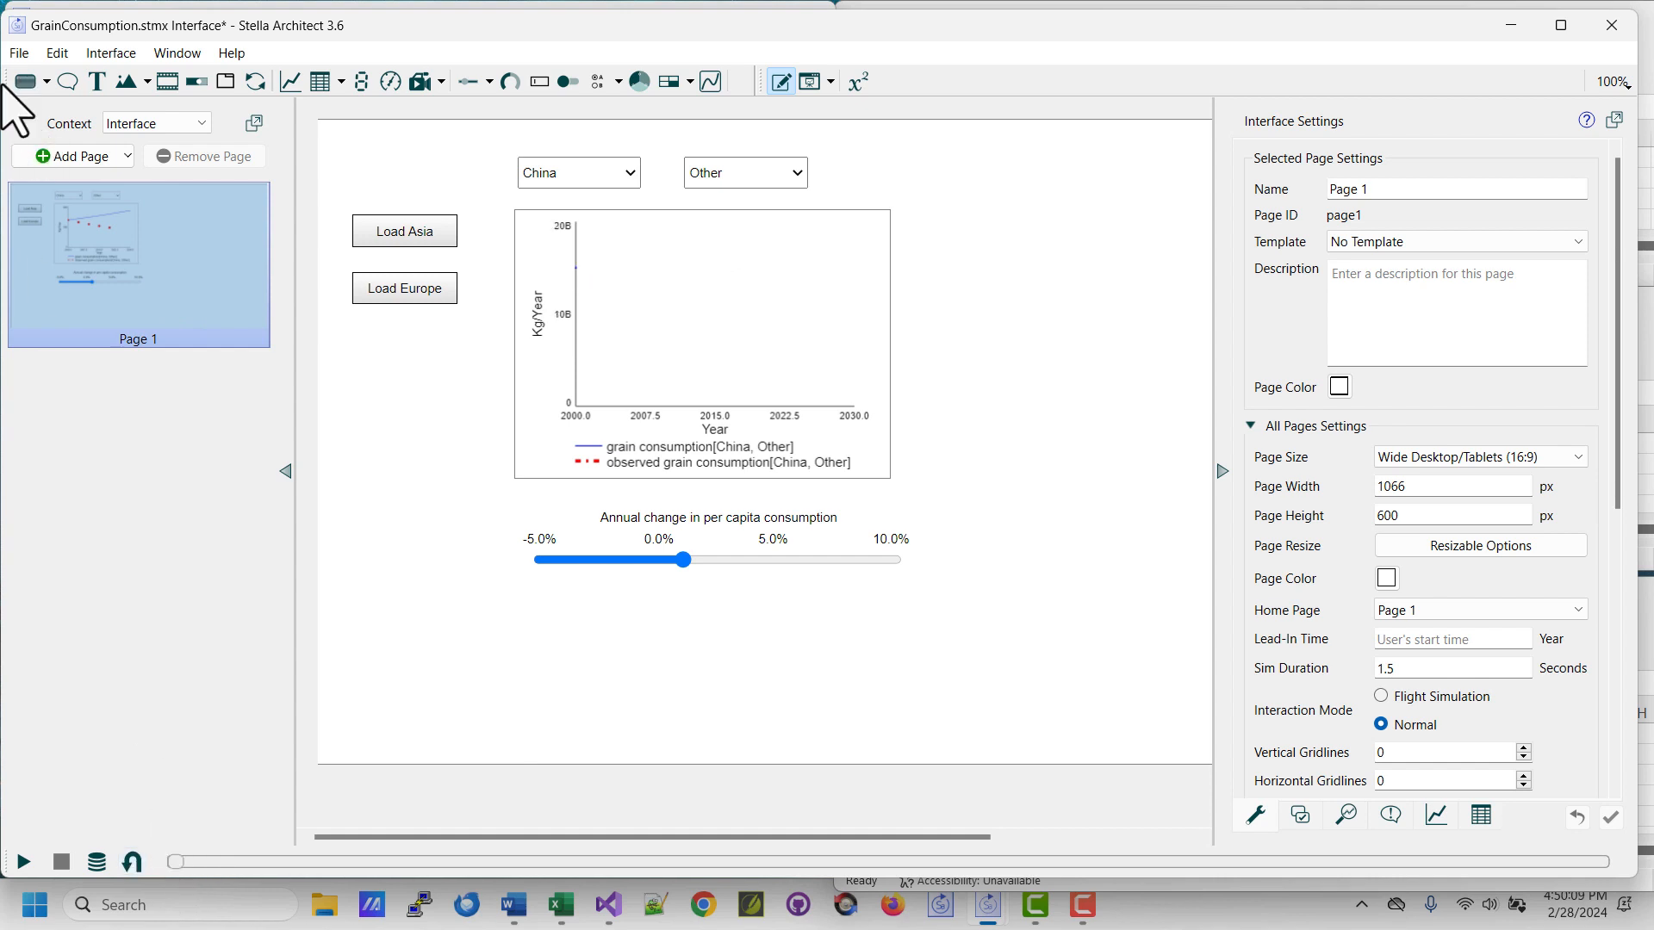
pyautogui.click(9, 55)
pyautogui.click(59, 270)
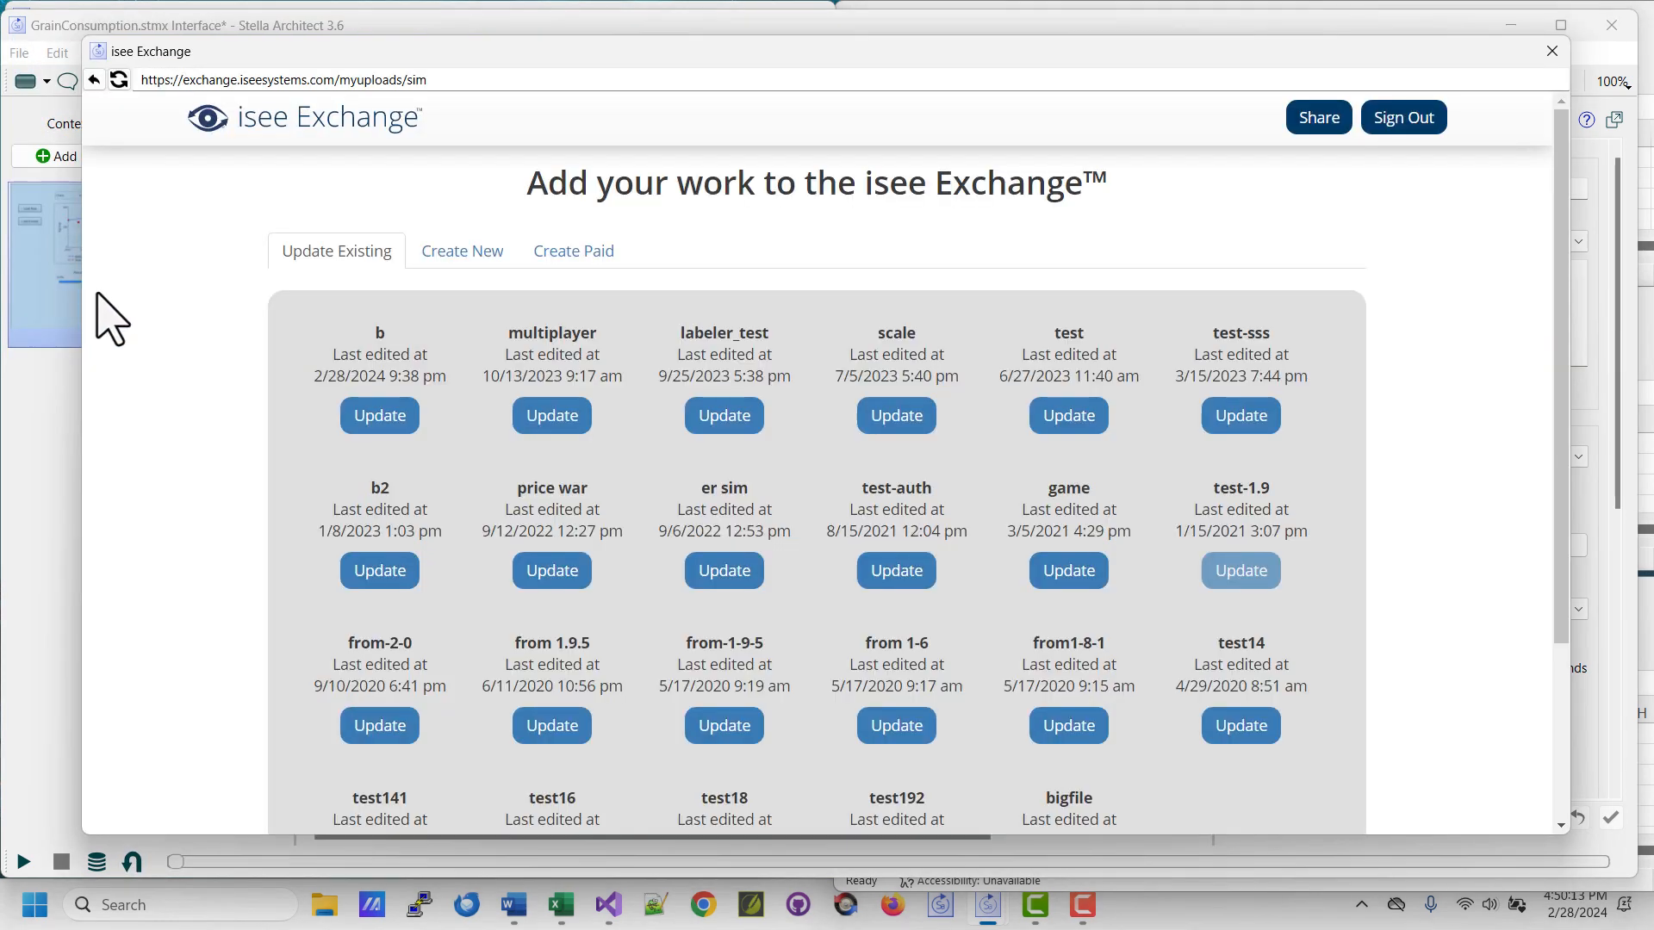
pyautogui.click(380, 416)
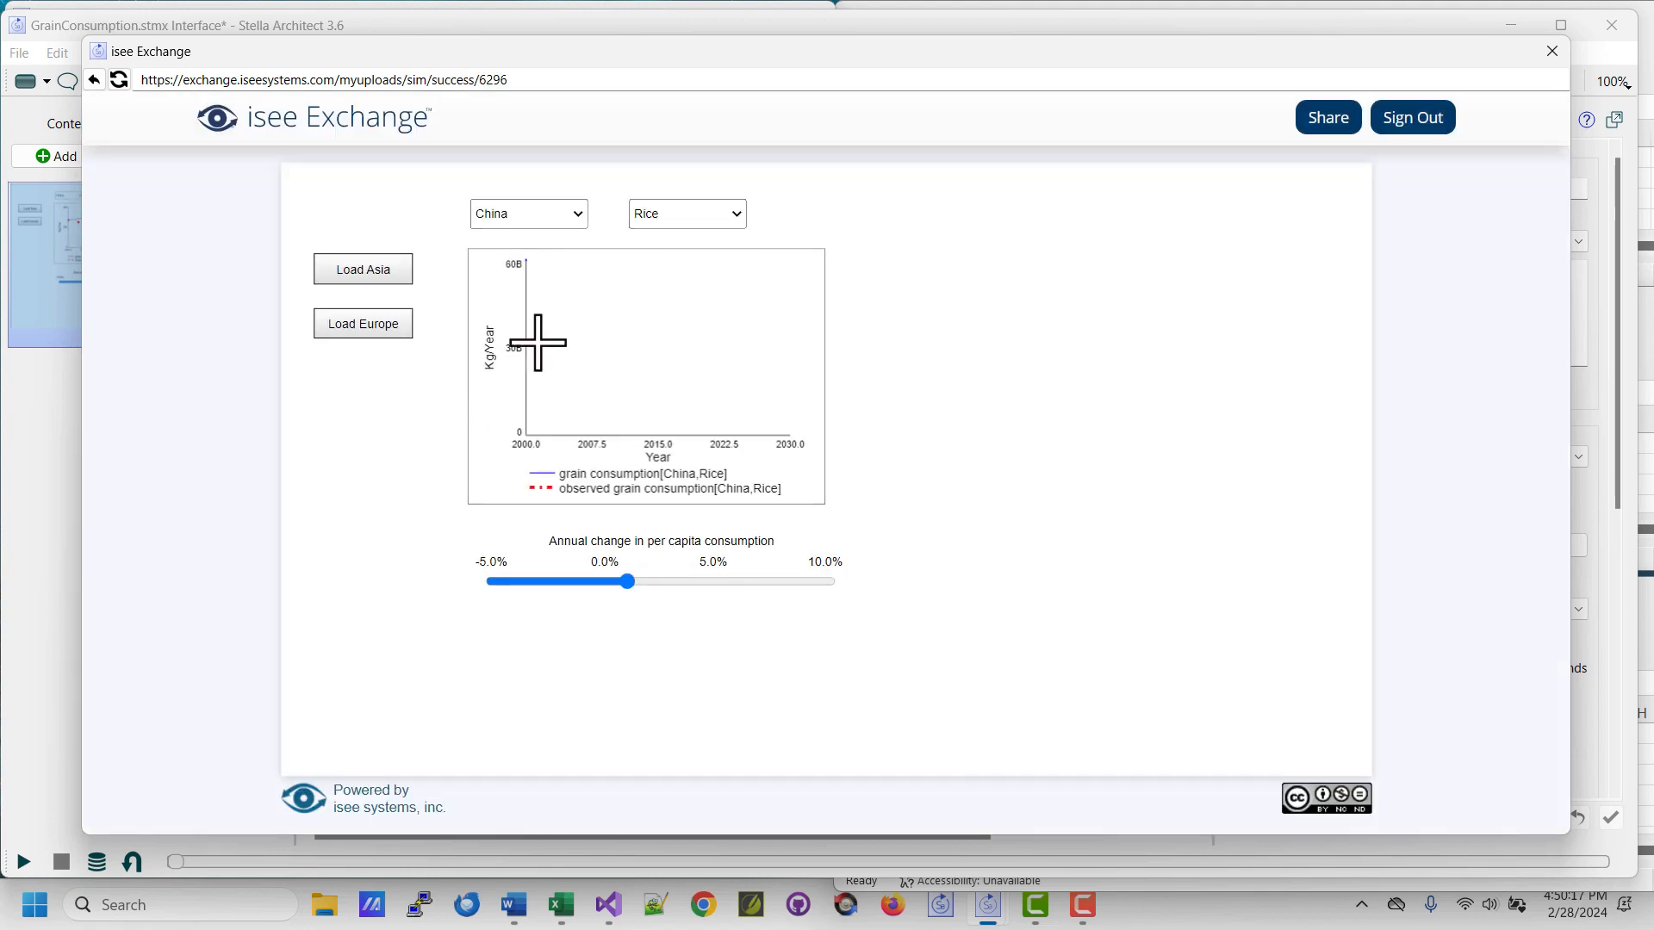
# Test the published interface with the Asia data at an annual change between 5% and 10%, and with the Europe data at -2.7%.
pyautogui.click(362, 274)
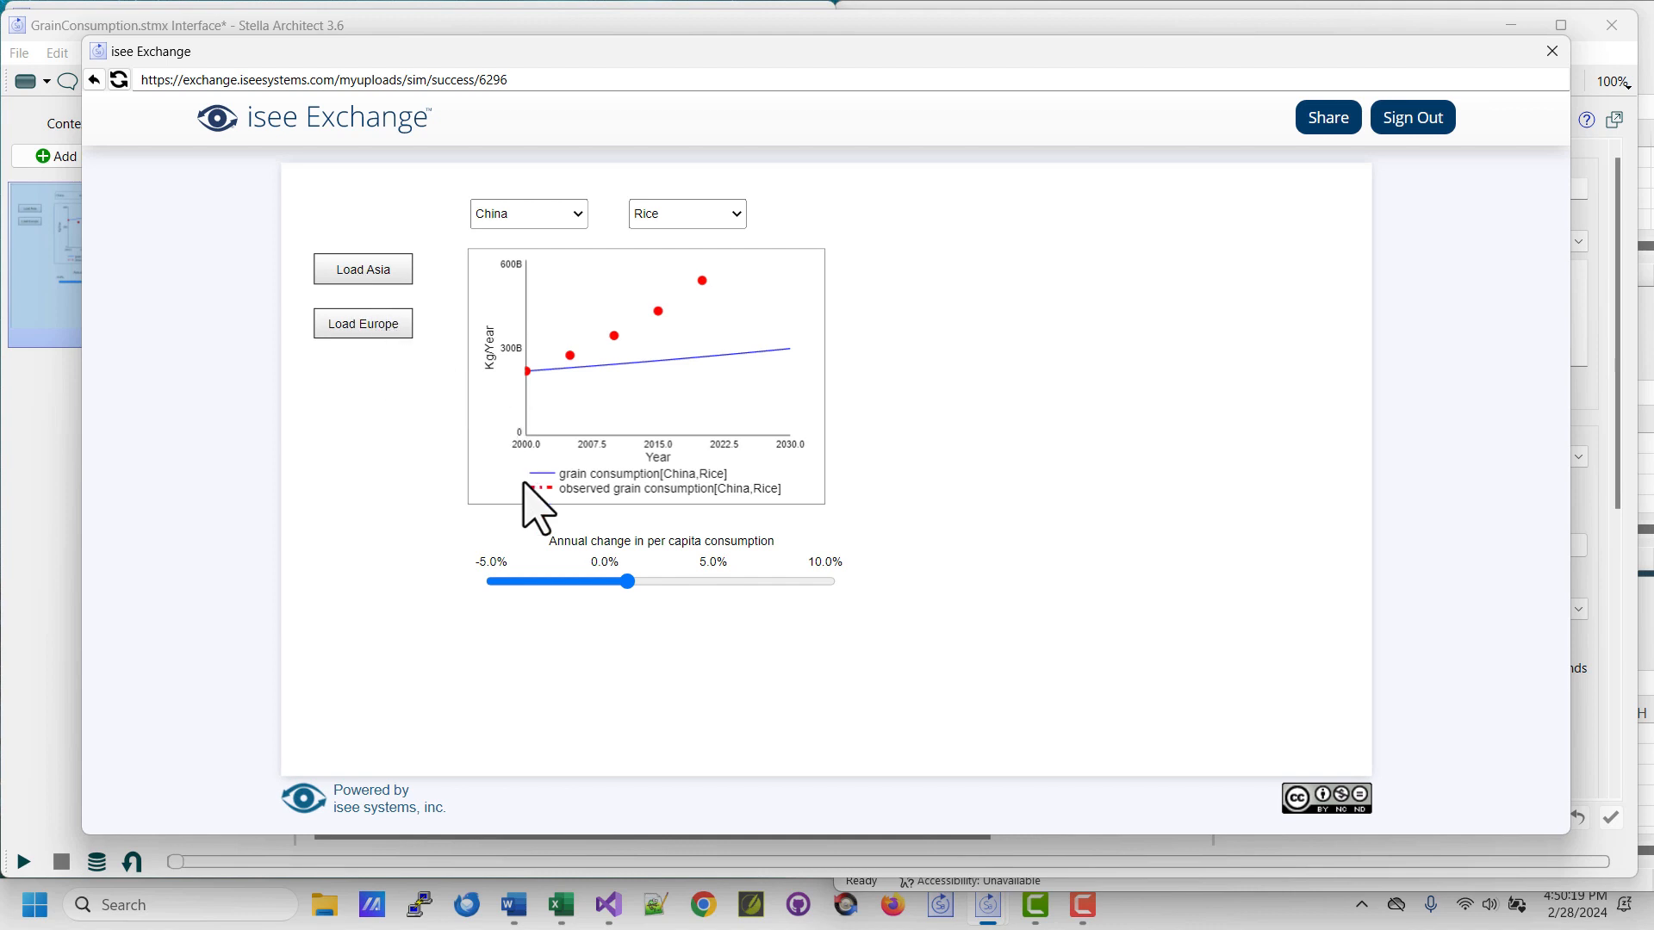
pyautogui.moveTo(628, 582); pyautogui.dragTo(754, 582)
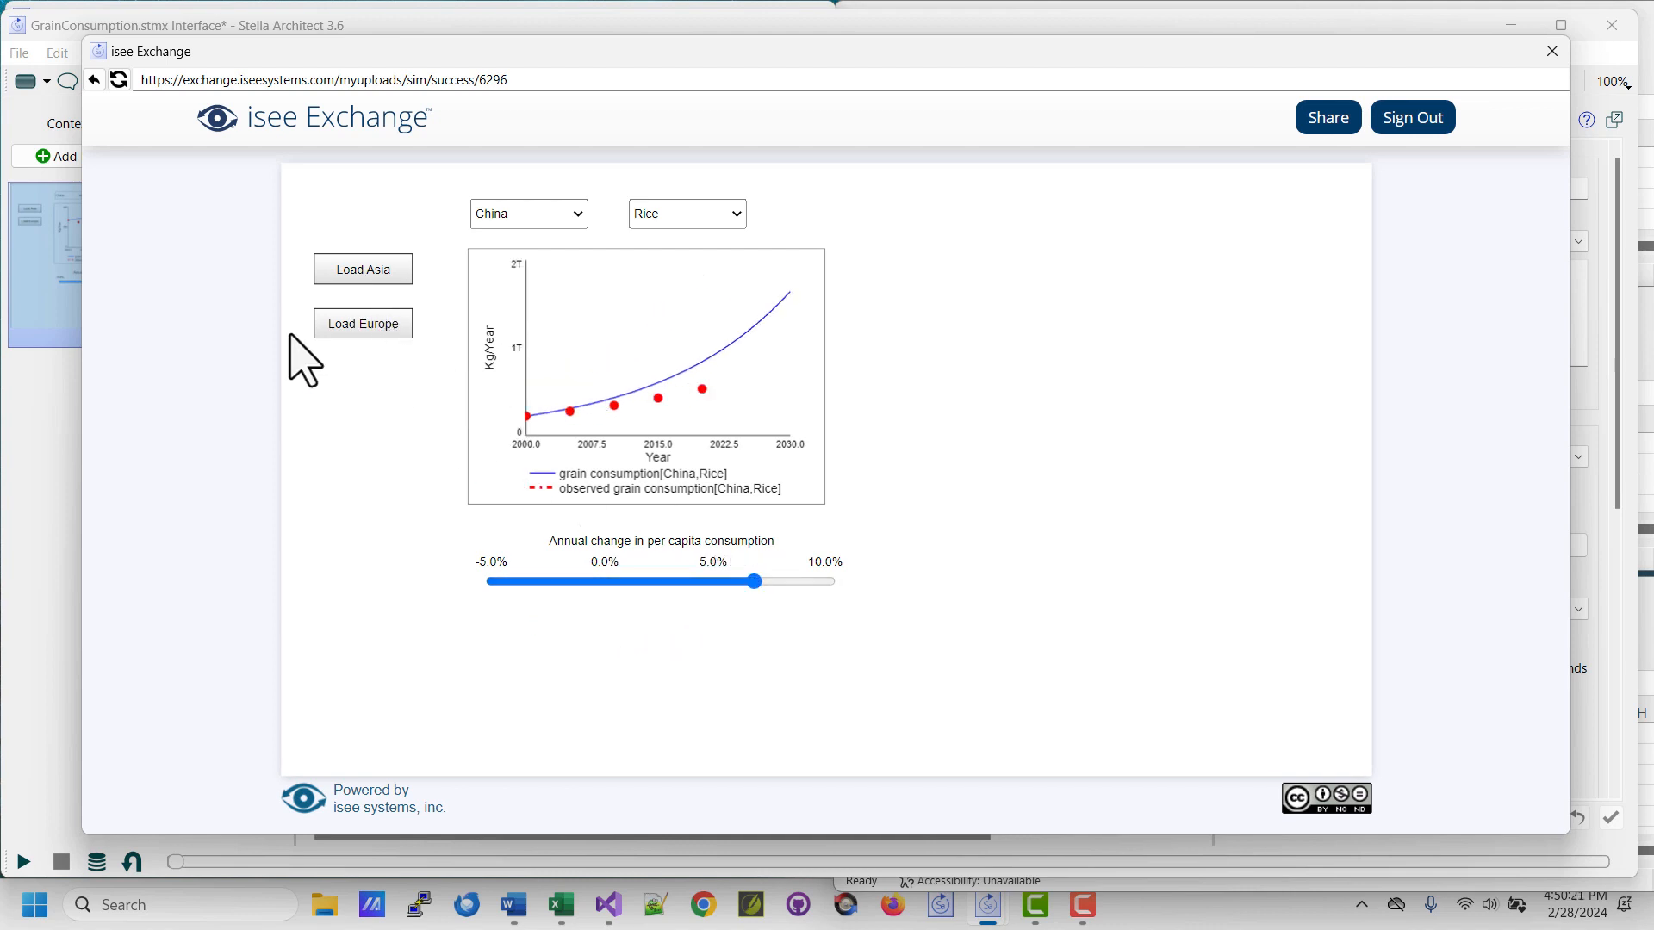
pyautogui.click(327, 326)
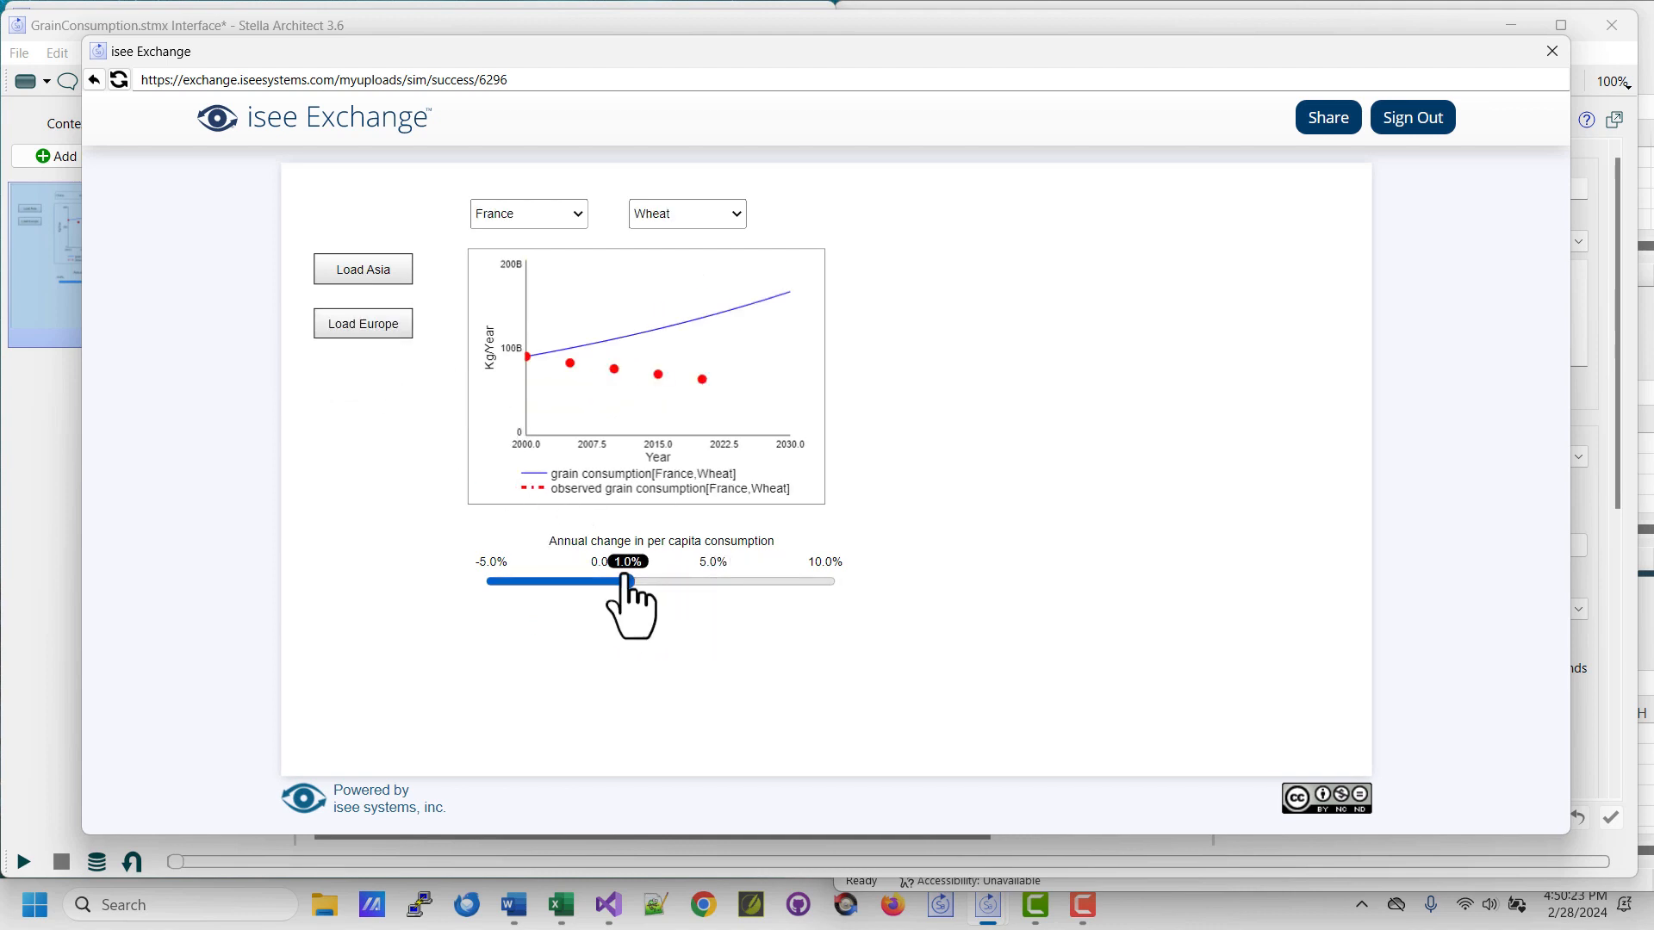
pyautogui.moveTo(628, 582); pyautogui.dragTo(546, 584)
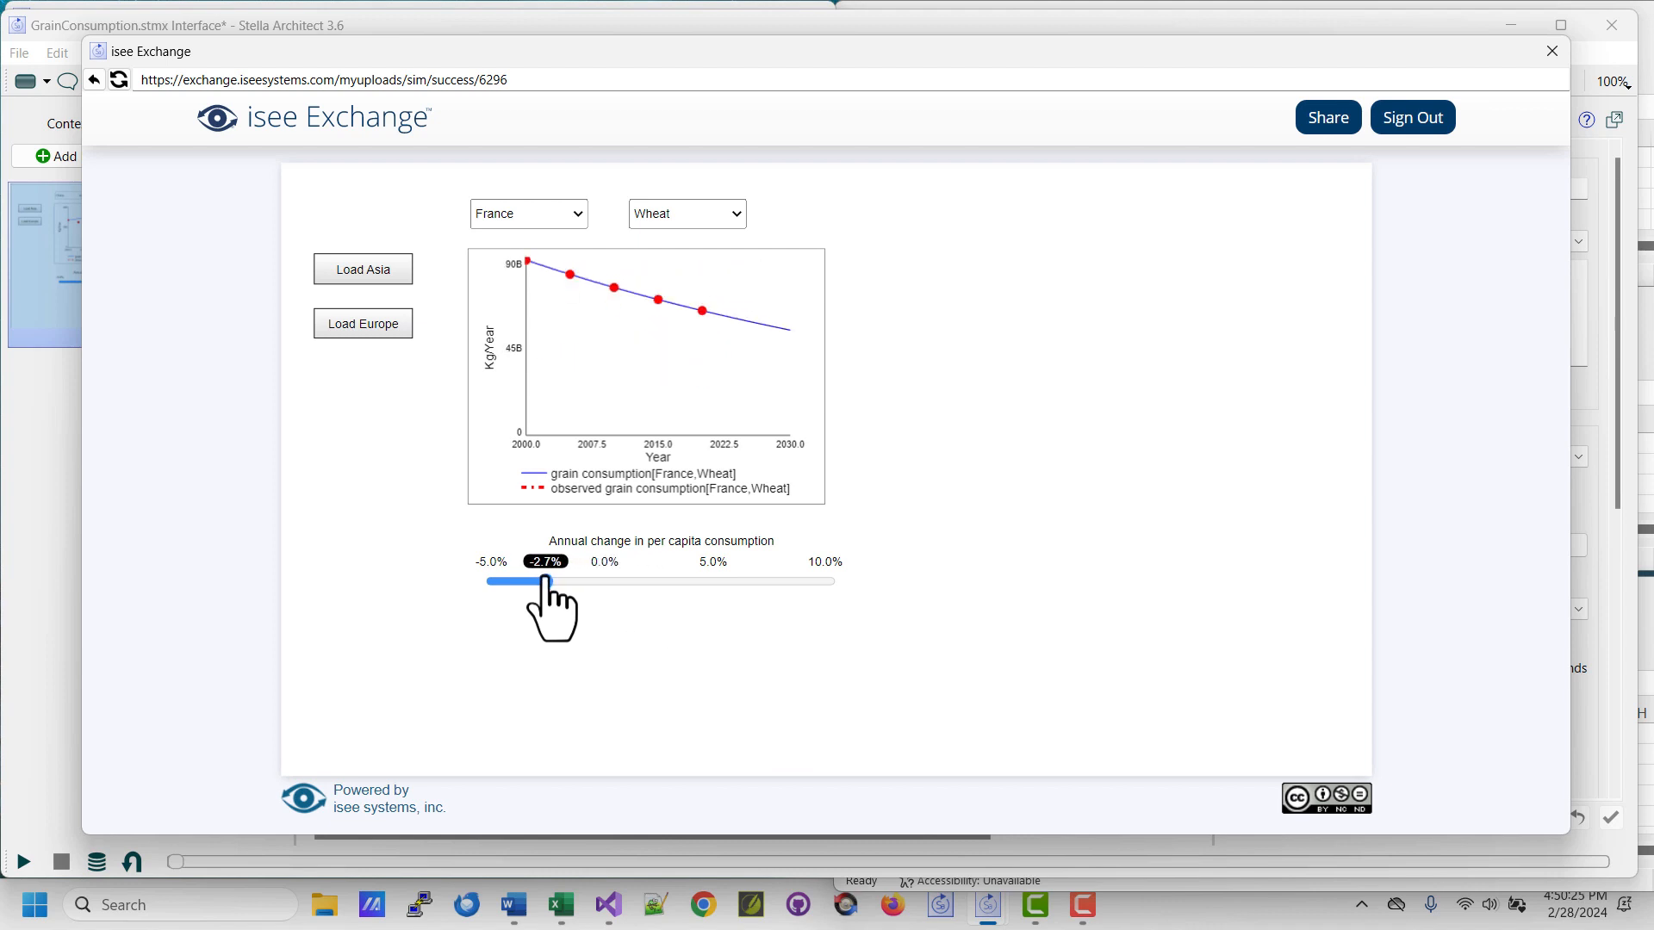